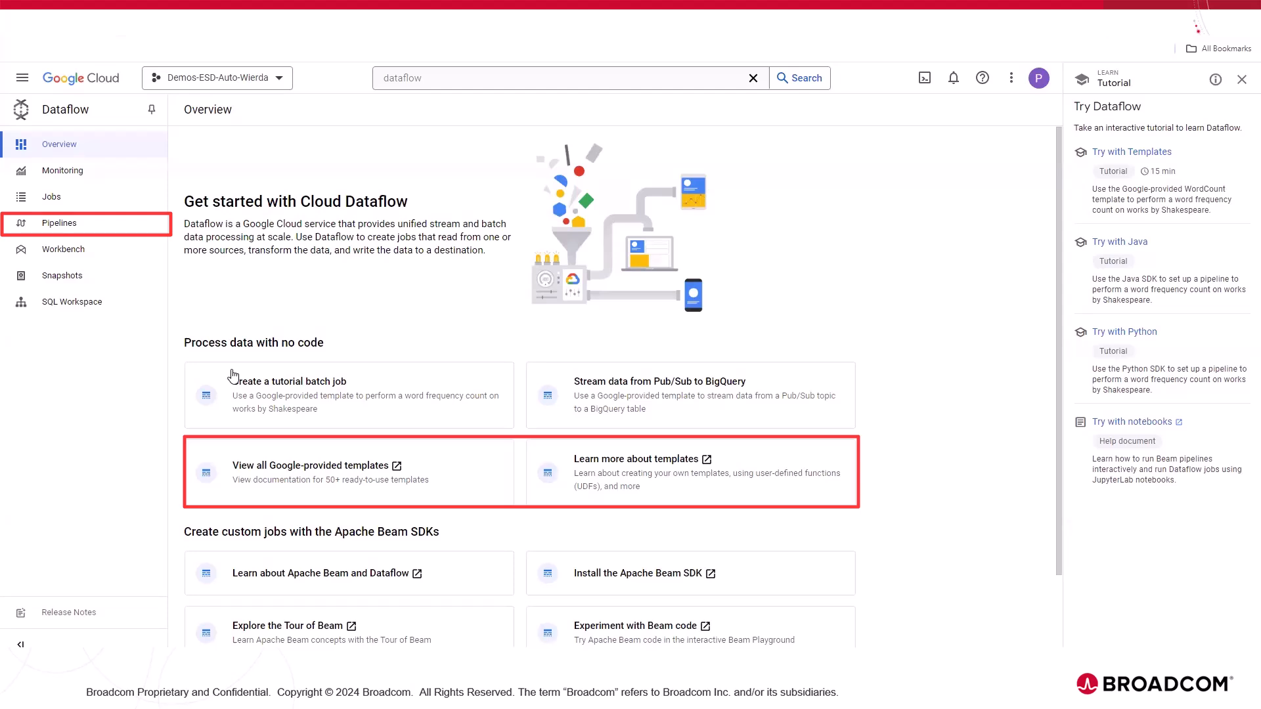
# Step: Start creating a Dataflow job from a template and browse the available Dataflow templates, keeping Word Count
pyautogui.click(77, 208)
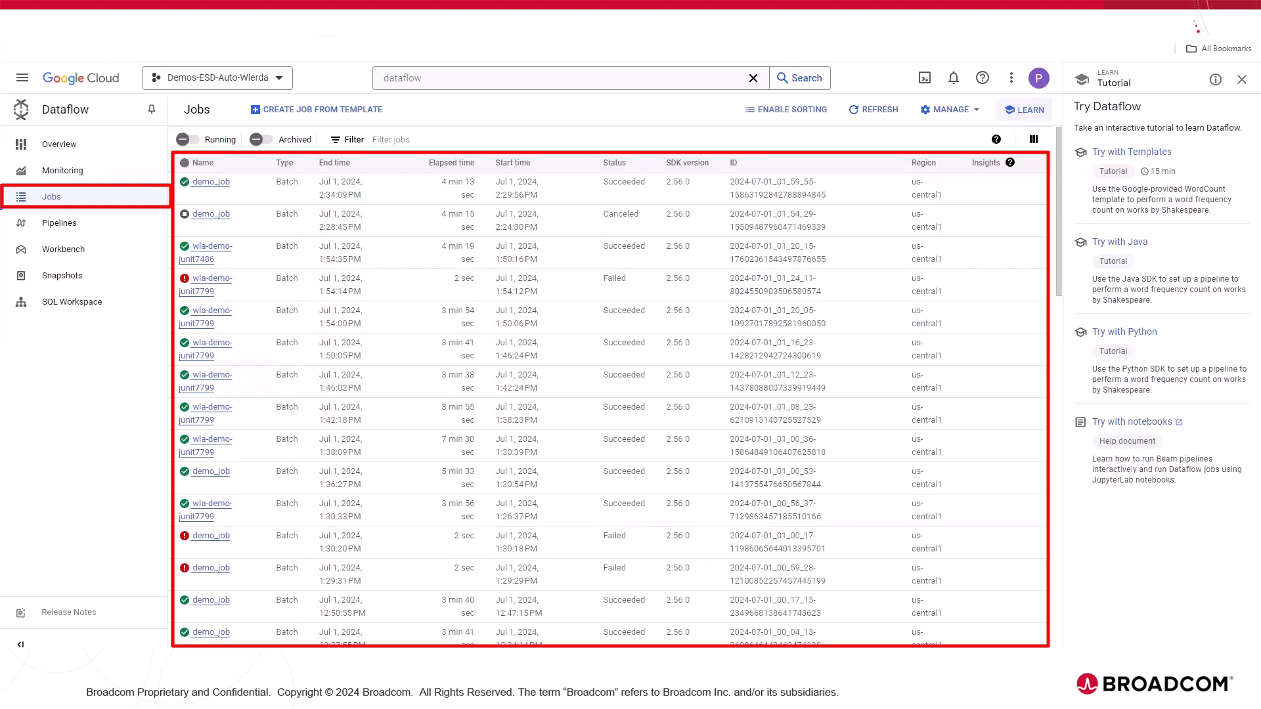
pyautogui.click(302, 111)
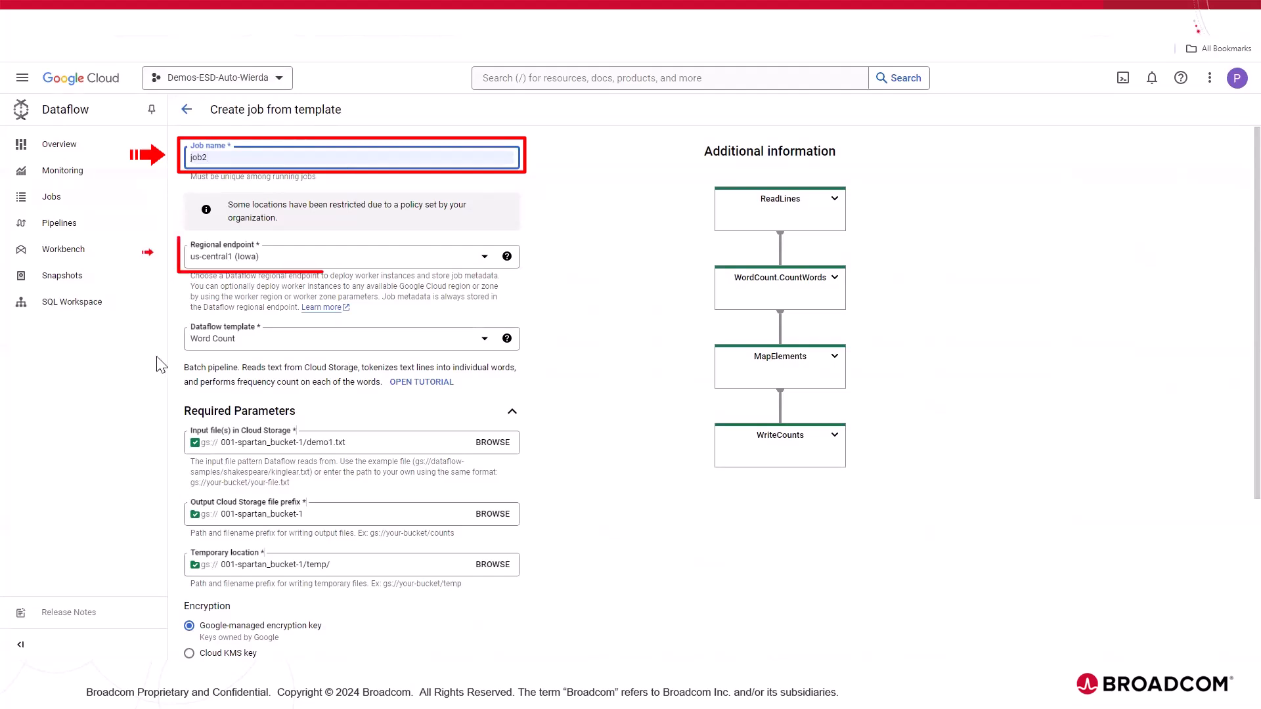
pyautogui.scroll(-1, 331, 250)
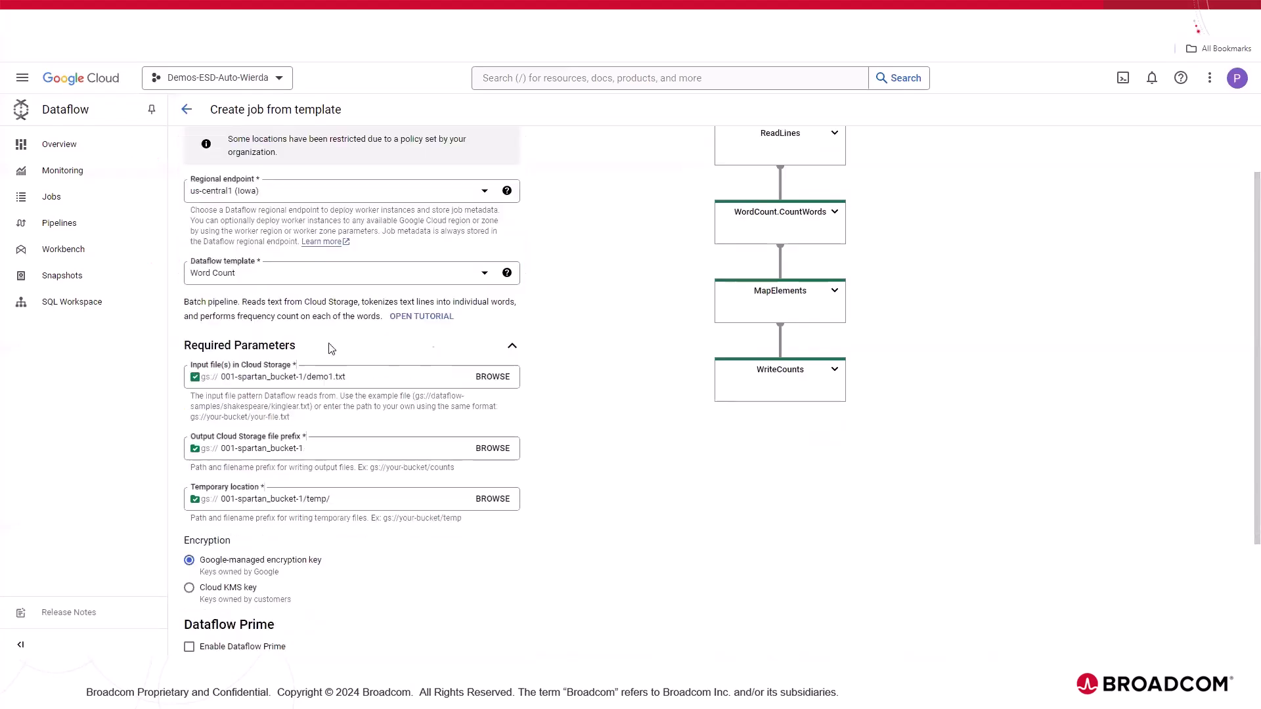
pyautogui.click(300, 278)
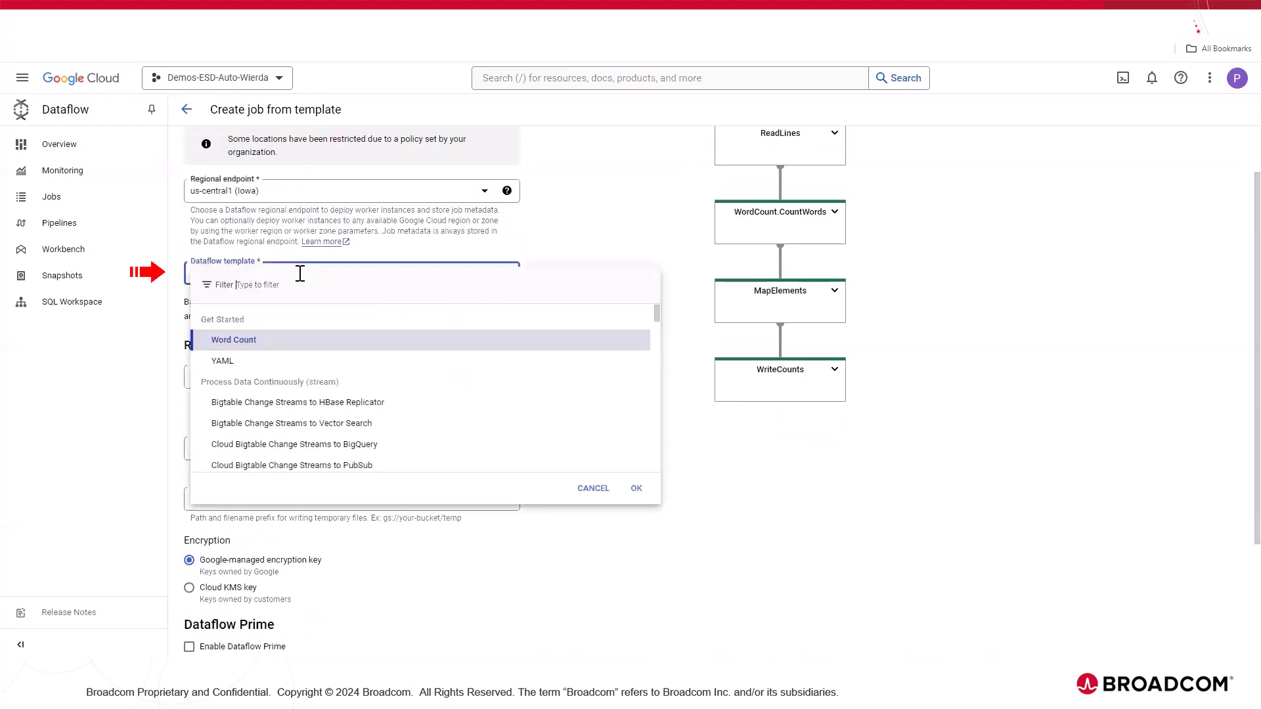
pyautogui.scroll(-10, 450, 408)
pyautogui.scroll(-5, 452, 410)
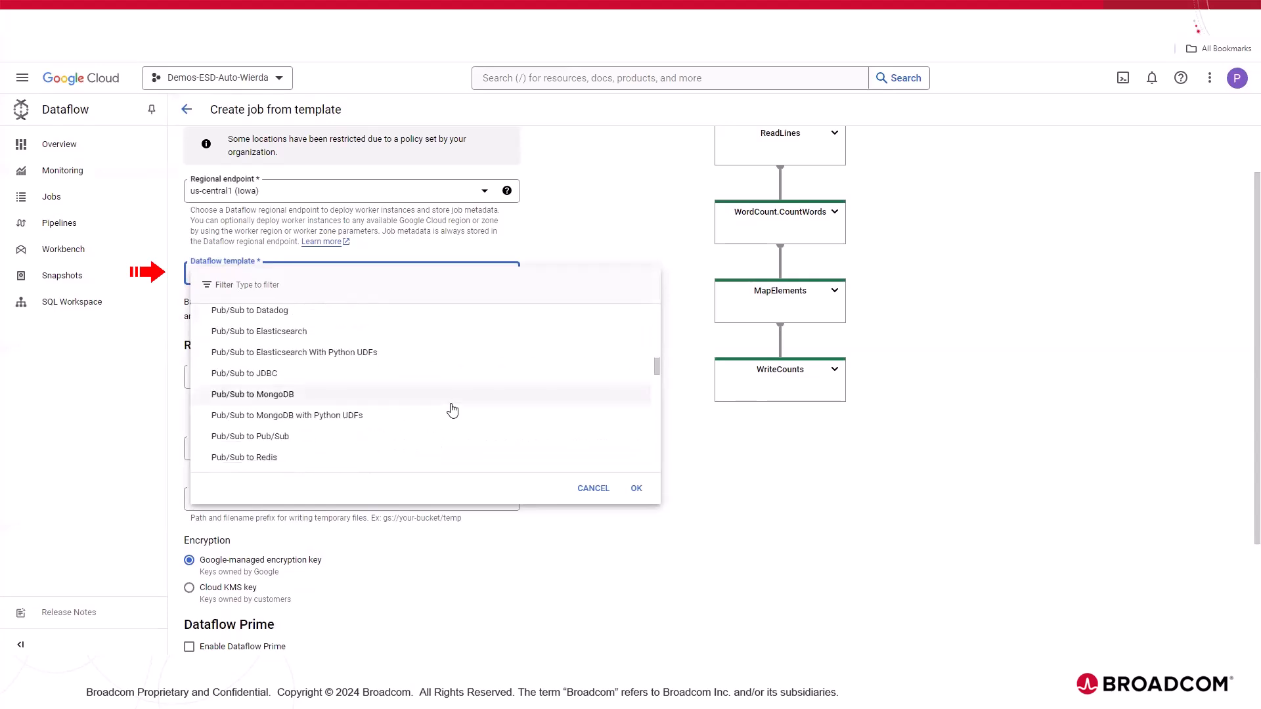
pyautogui.scroll(5, 453, 410)
pyautogui.scroll(10, 453, 410)
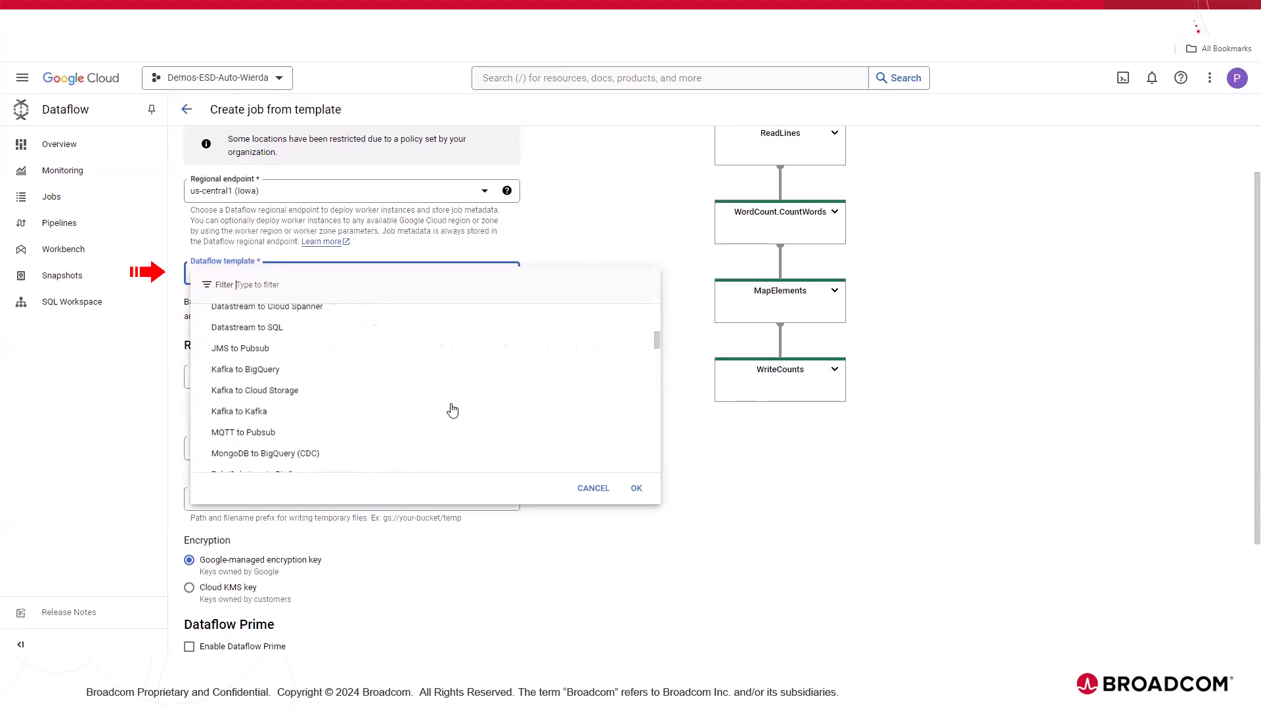
pyautogui.click(584, 488)
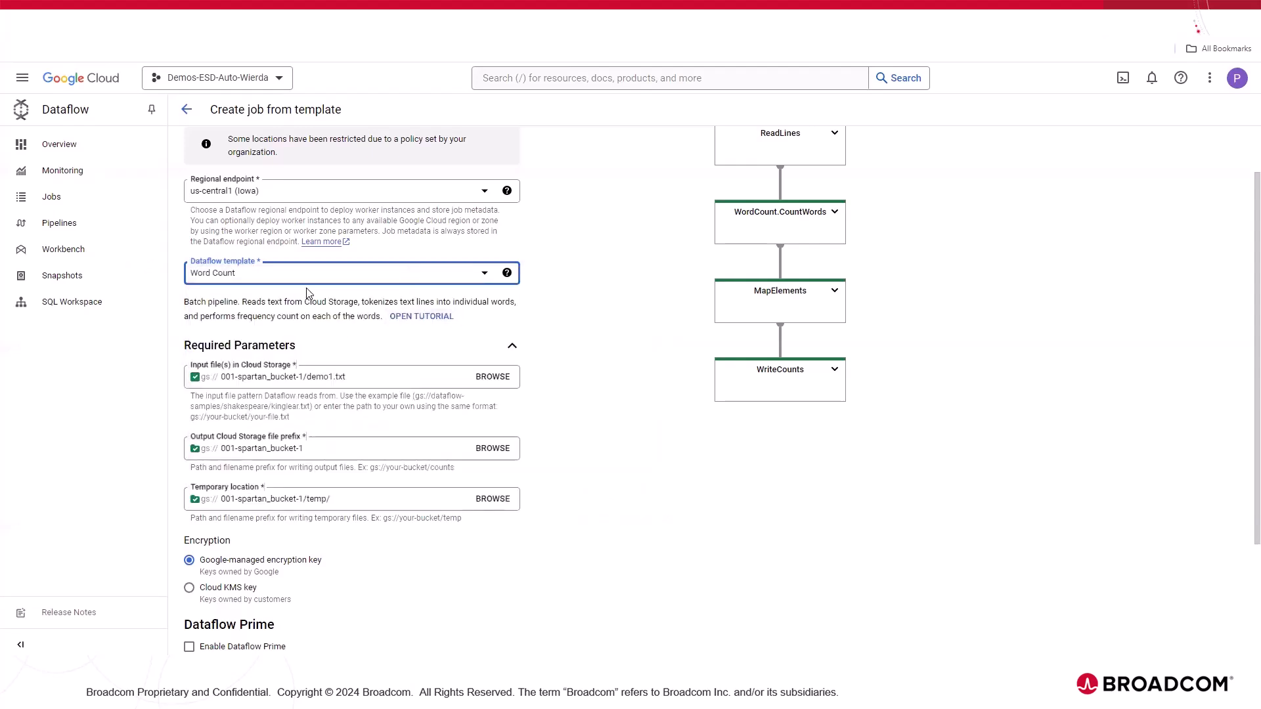
# Step: Expand and review the optional parameters of the Word Count job, leaving them at their defaults, and run the job
pyautogui.scroll(-2, 259, 239)
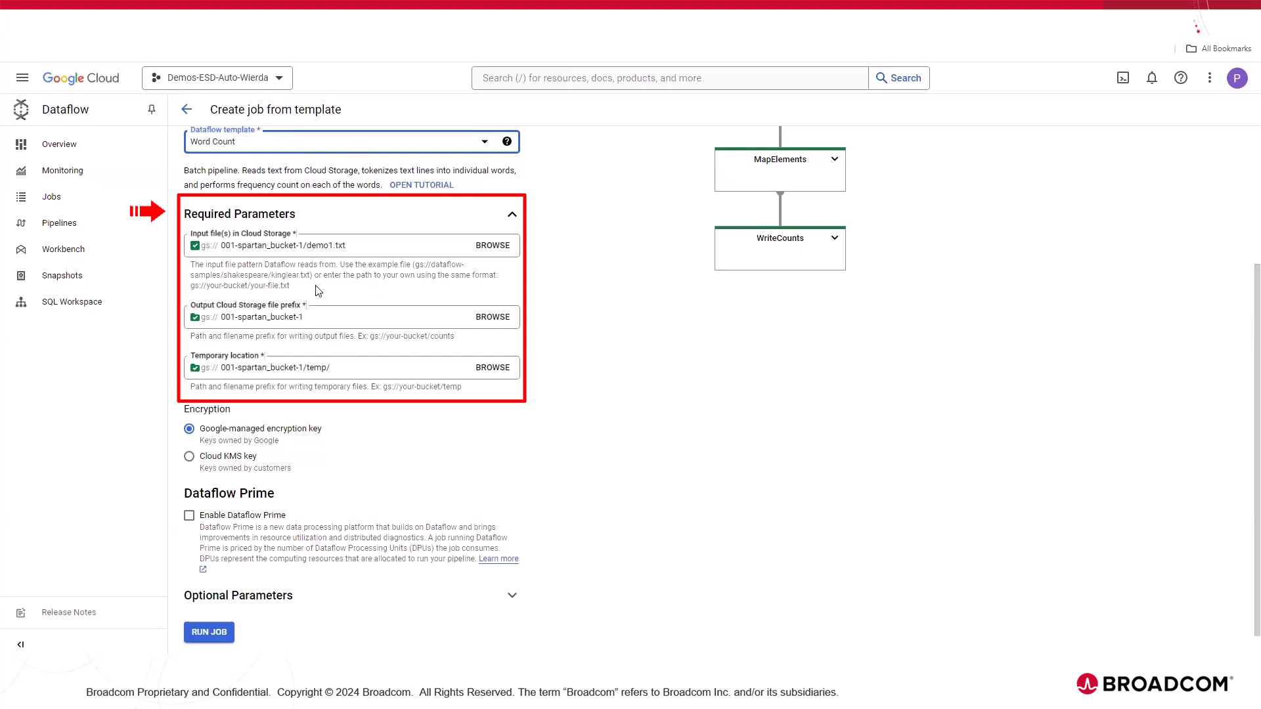
pyautogui.scroll(-1, 350, 373)
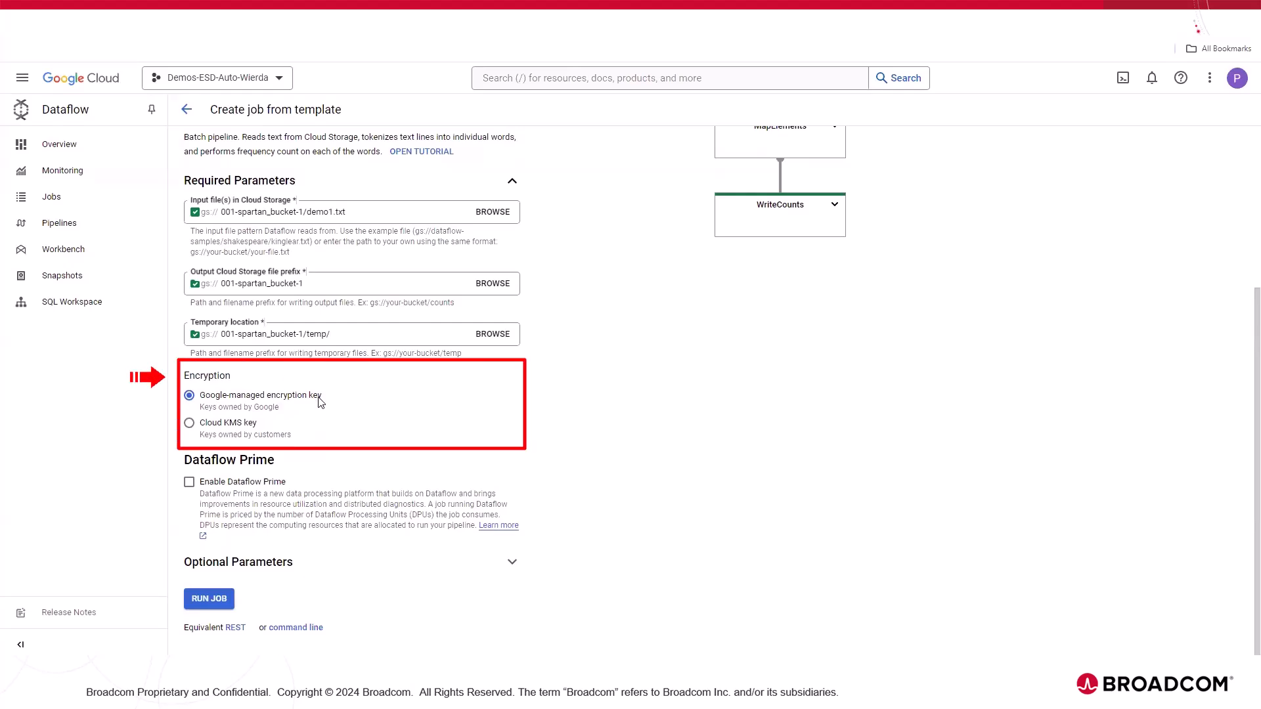
pyautogui.click(349, 564)
pyautogui.scroll(-2, 355, 484)
pyautogui.scroll(-3, 356, 484)
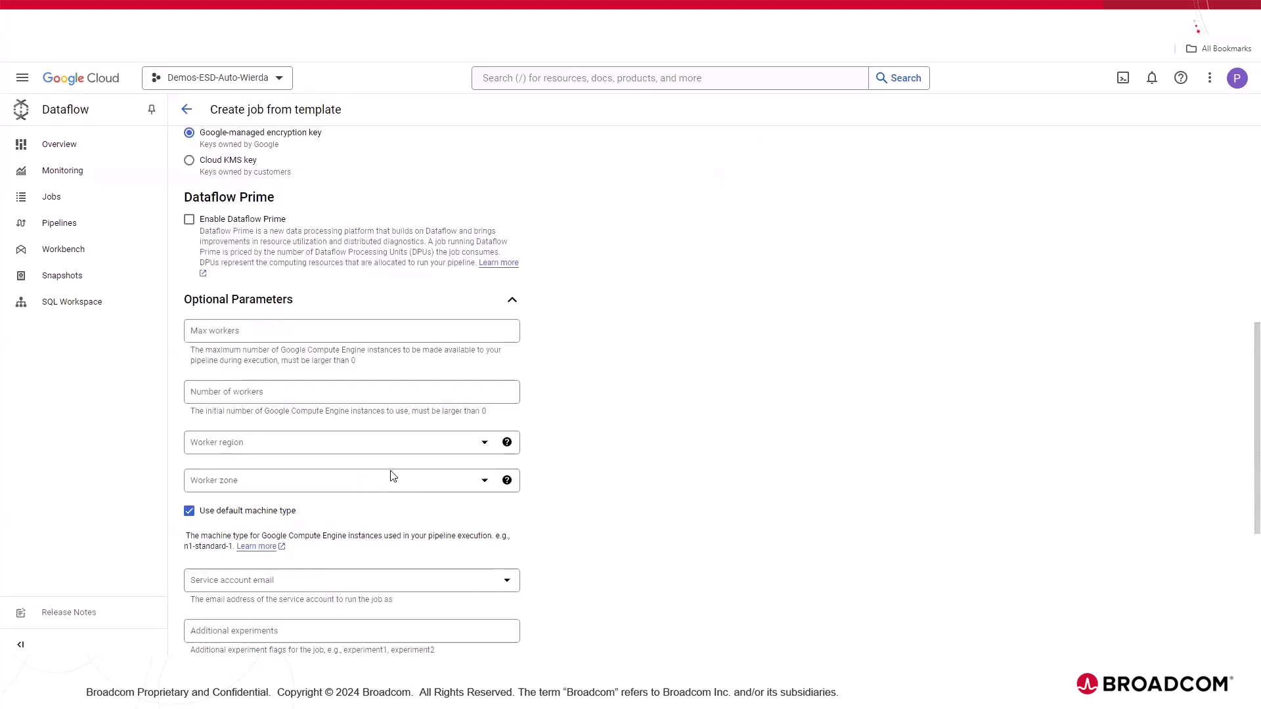
pyautogui.scroll(-3, 392, 476)
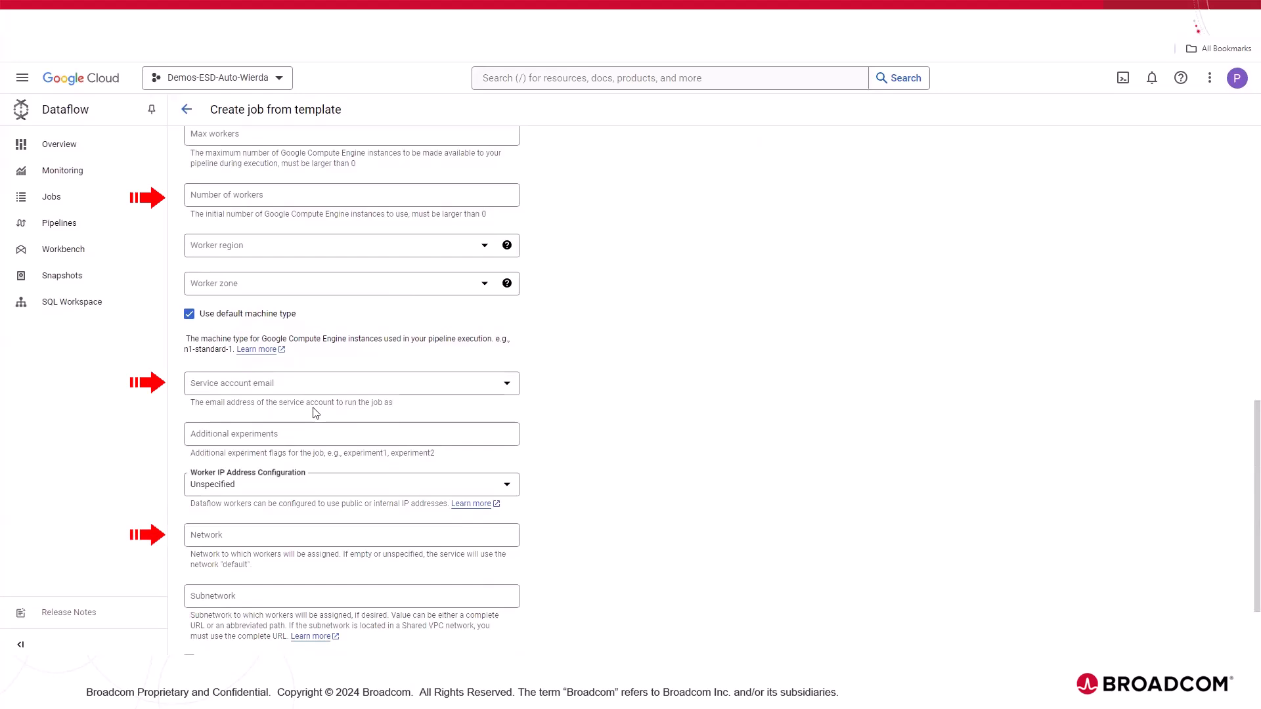
pyautogui.scroll(-2, 313, 412)
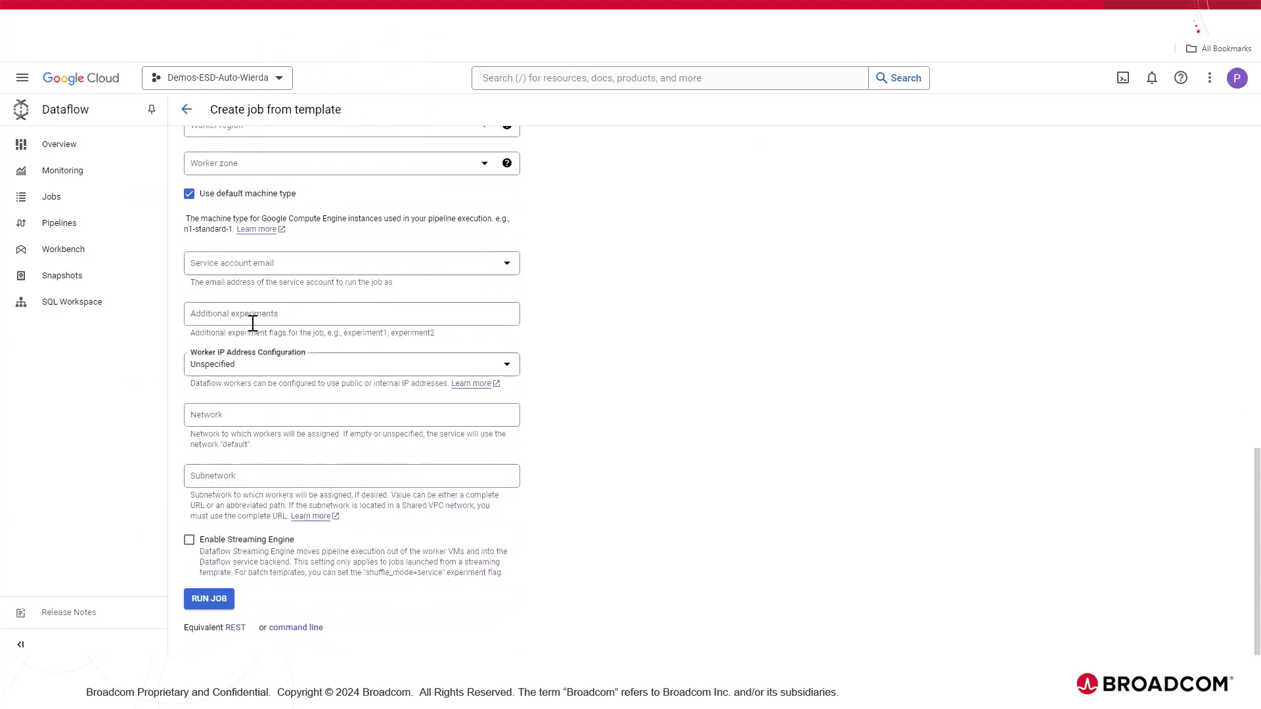
pyautogui.click(209, 599)
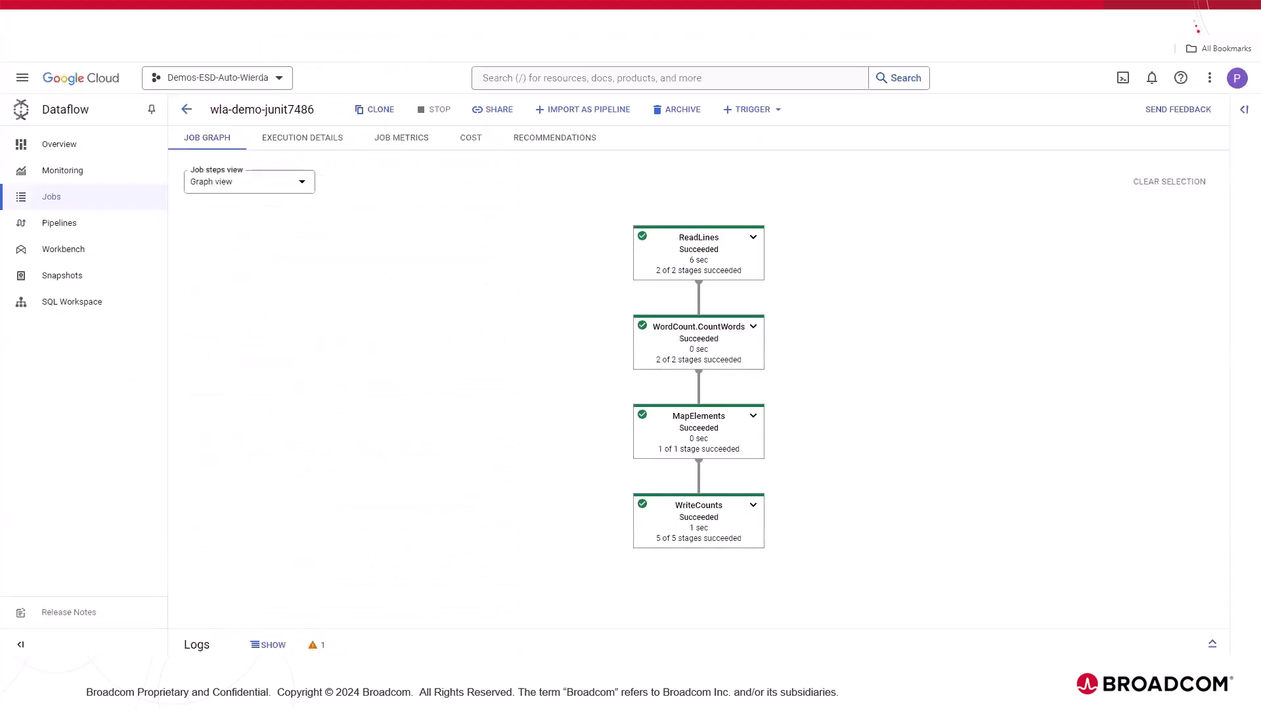
# Step: Open the Dataflow monitoring dashboard to view the charts for running jobs, workers and CPUs per job
pyautogui.click(98, 176)
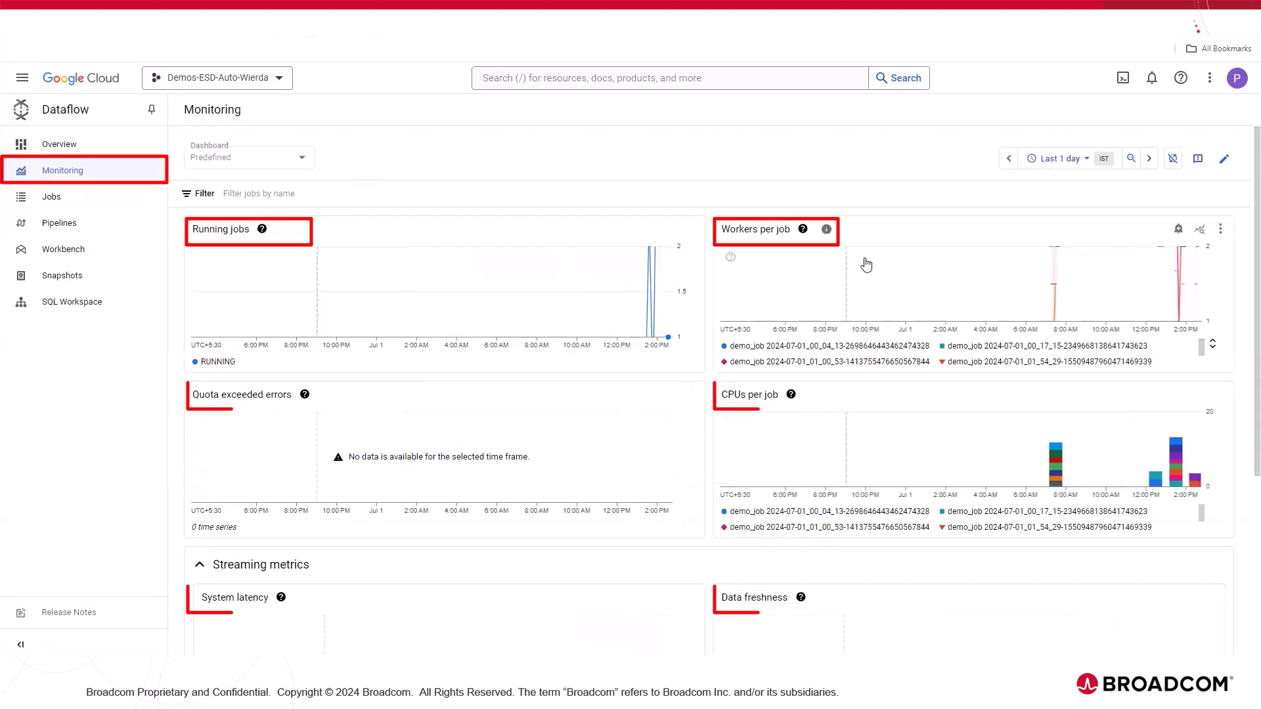
pyautogui.click(804, 229)
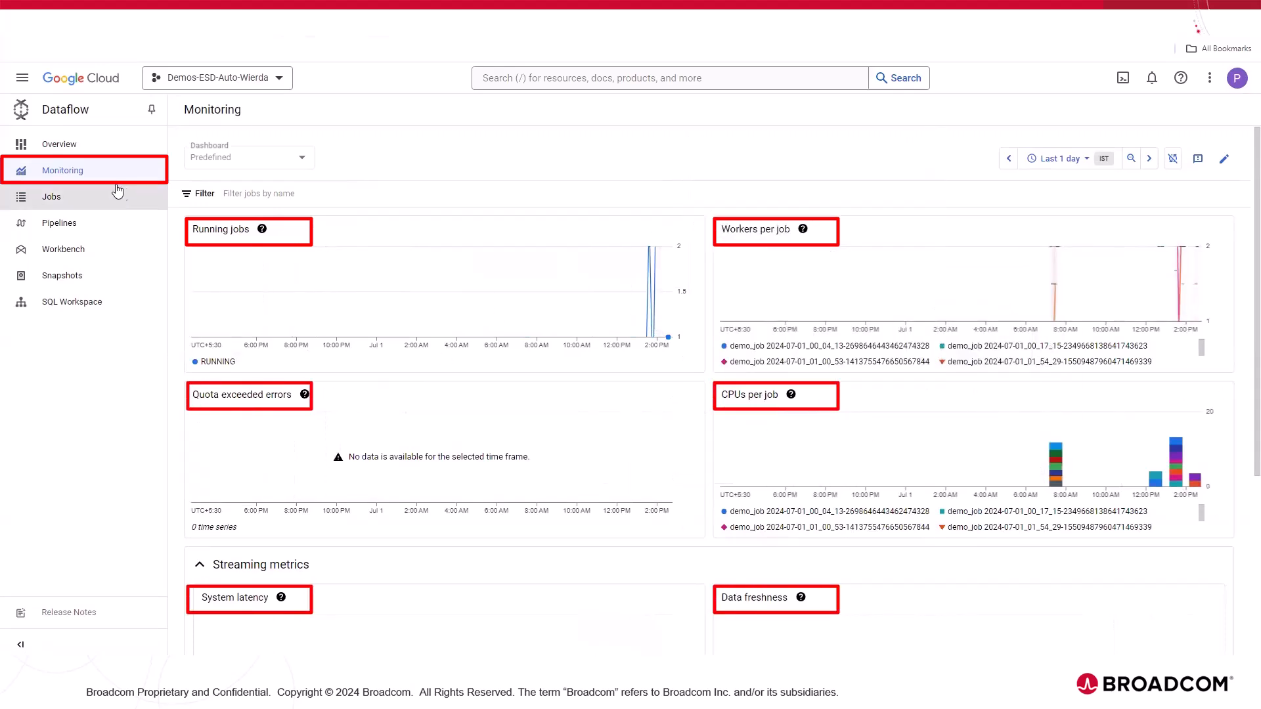
# Step: Open the most recent demo_job from the jobs list and inspect its execution details, job metrics, cost and job graph
pyautogui.click(102, 199)
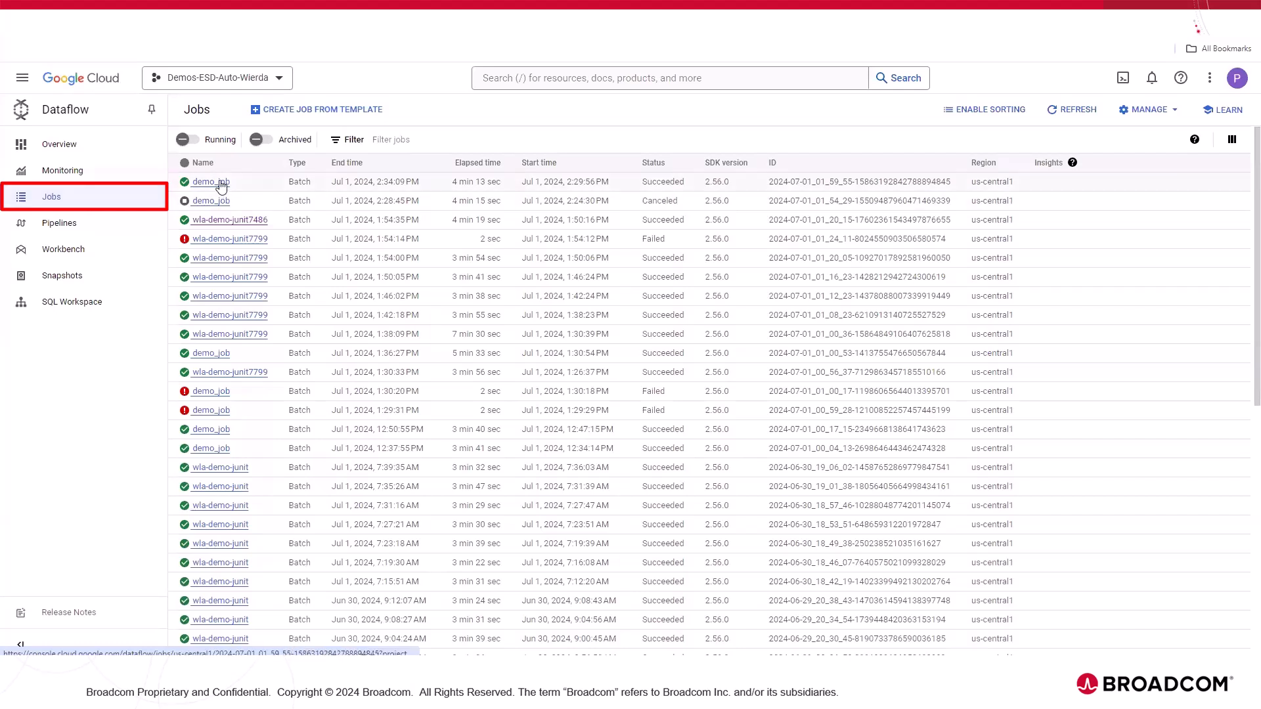
pyautogui.click(220, 182)
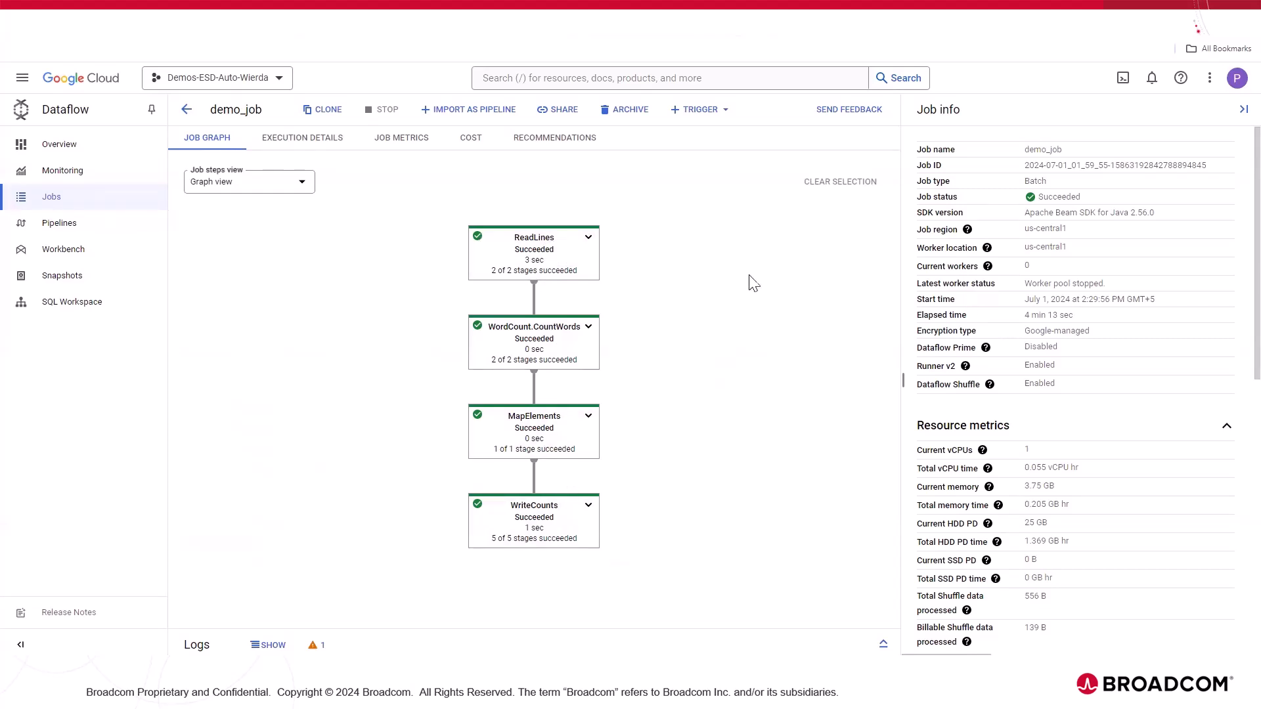
pyautogui.click(306, 142)
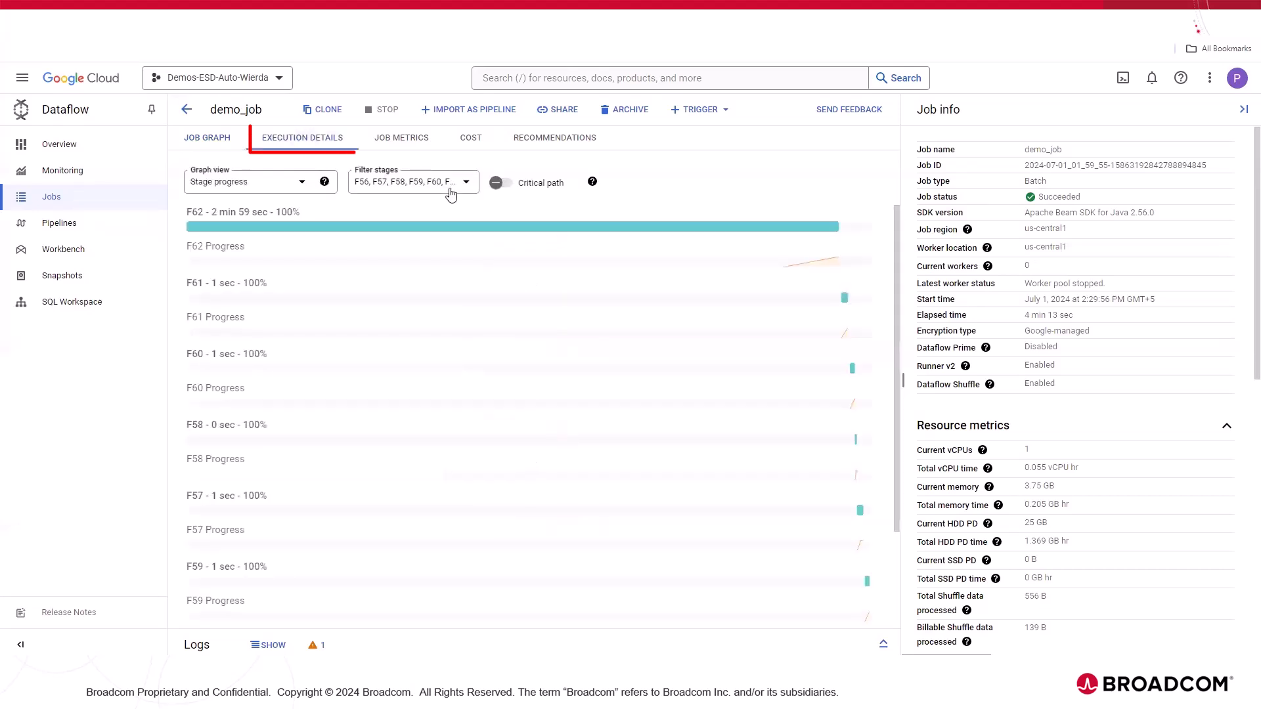
pyautogui.click(410, 140)
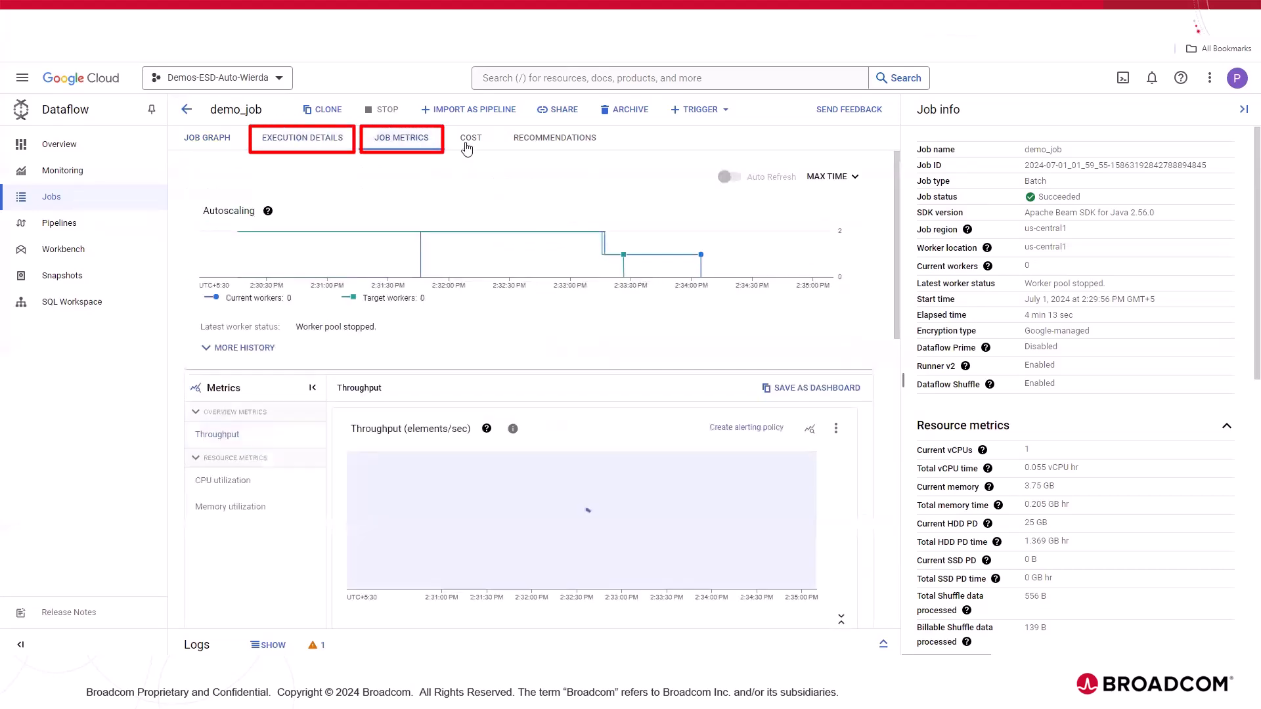
pyautogui.click(467, 147)
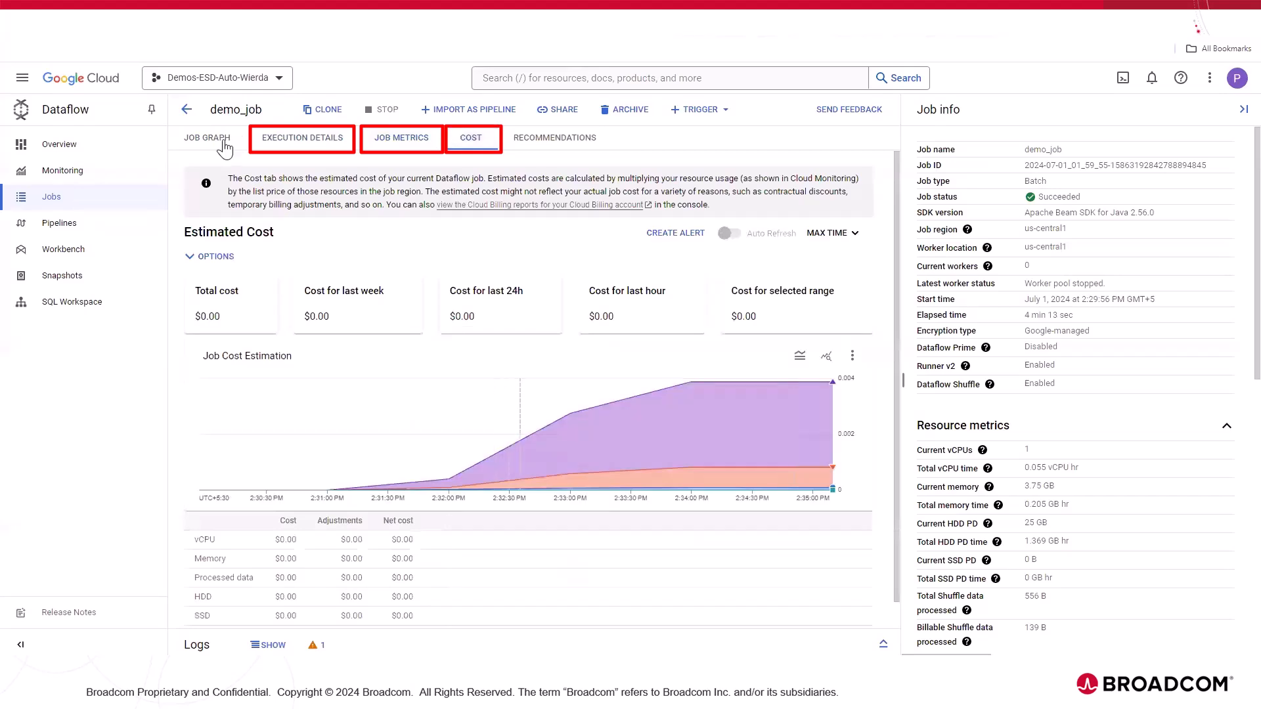
pyautogui.click(220, 141)
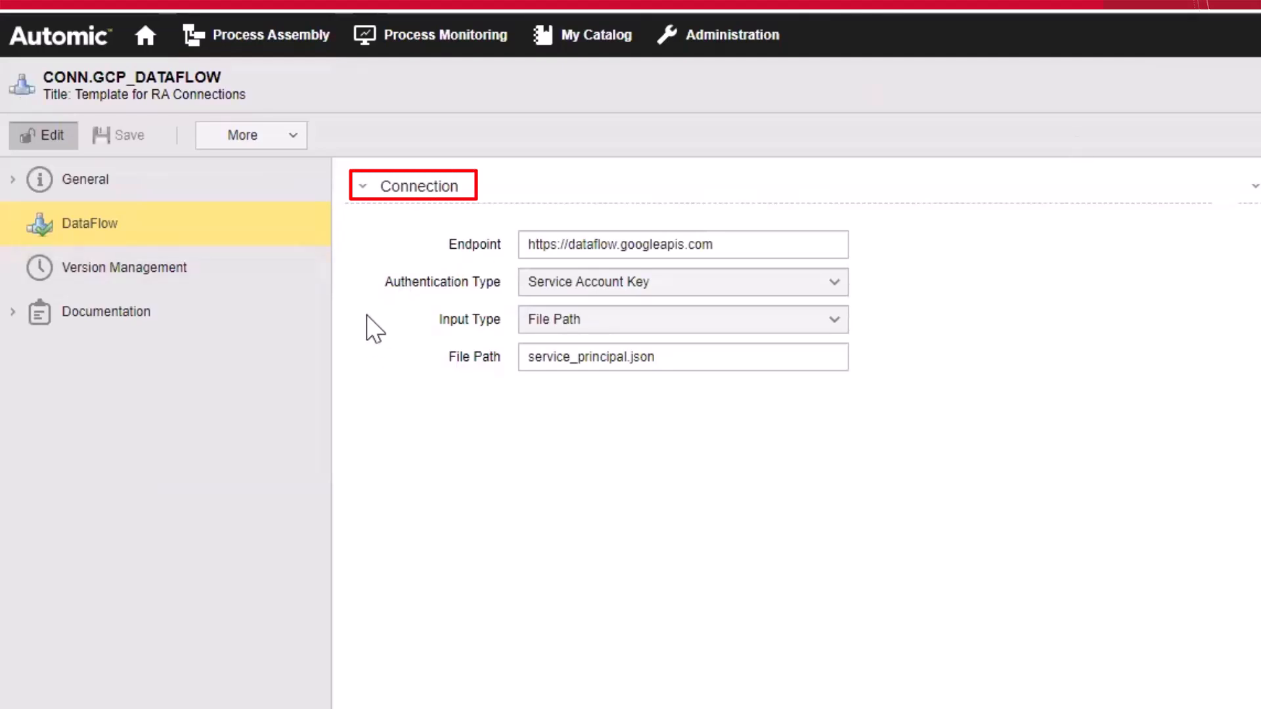
# Step: In Automic, review the endpoint, authentication type choices, input type choices and file path of the CONN.GCP_DATAFLOW connection
pyautogui.click(747, 248)
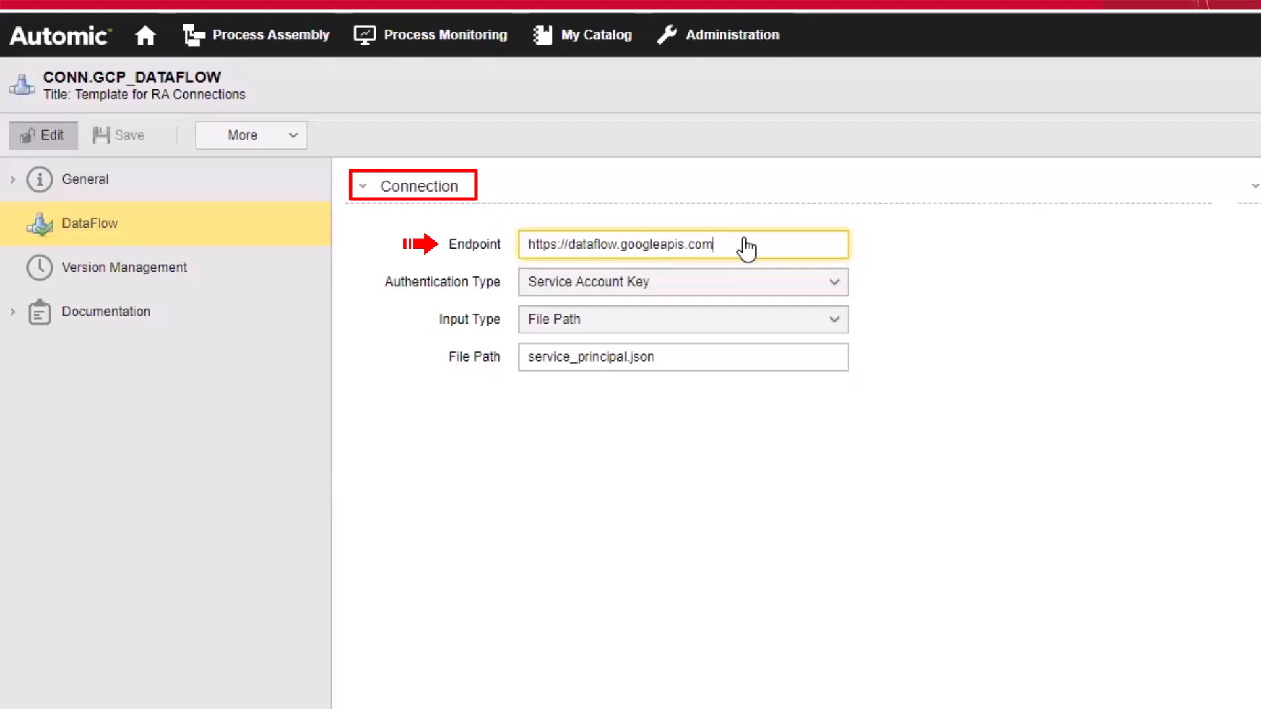
pyautogui.click(778, 284)
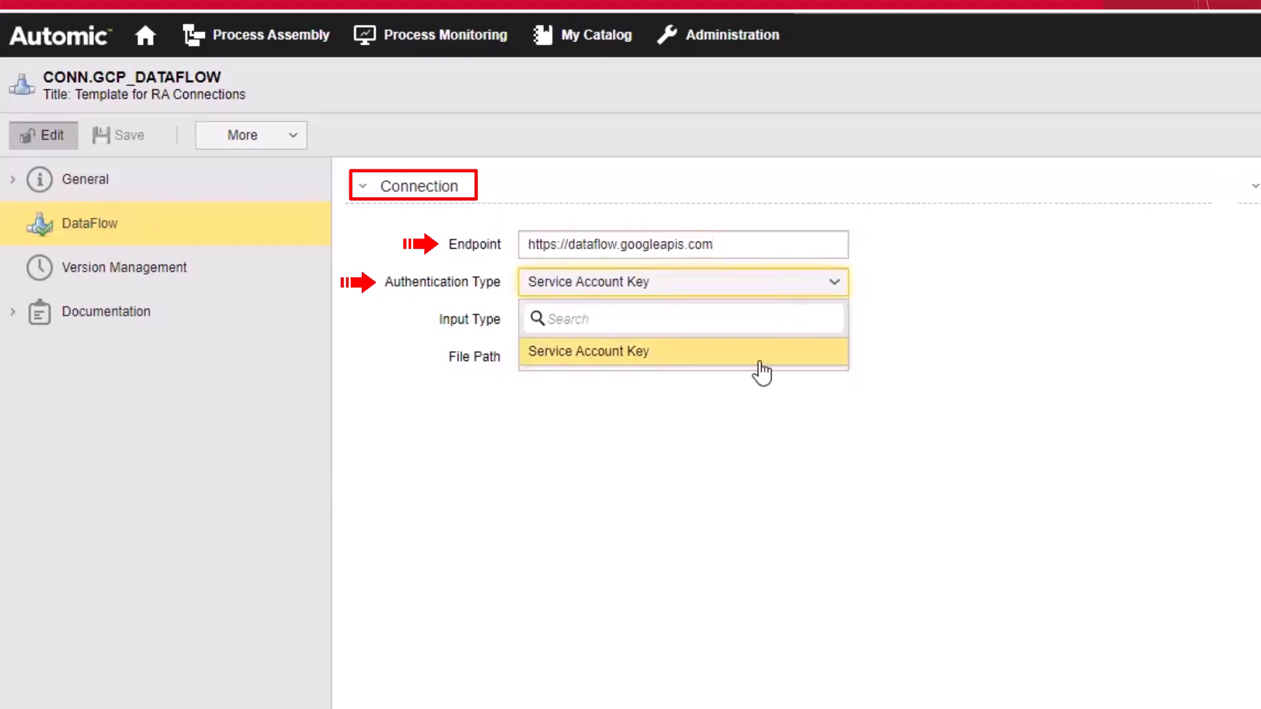
pyautogui.click(766, 285)
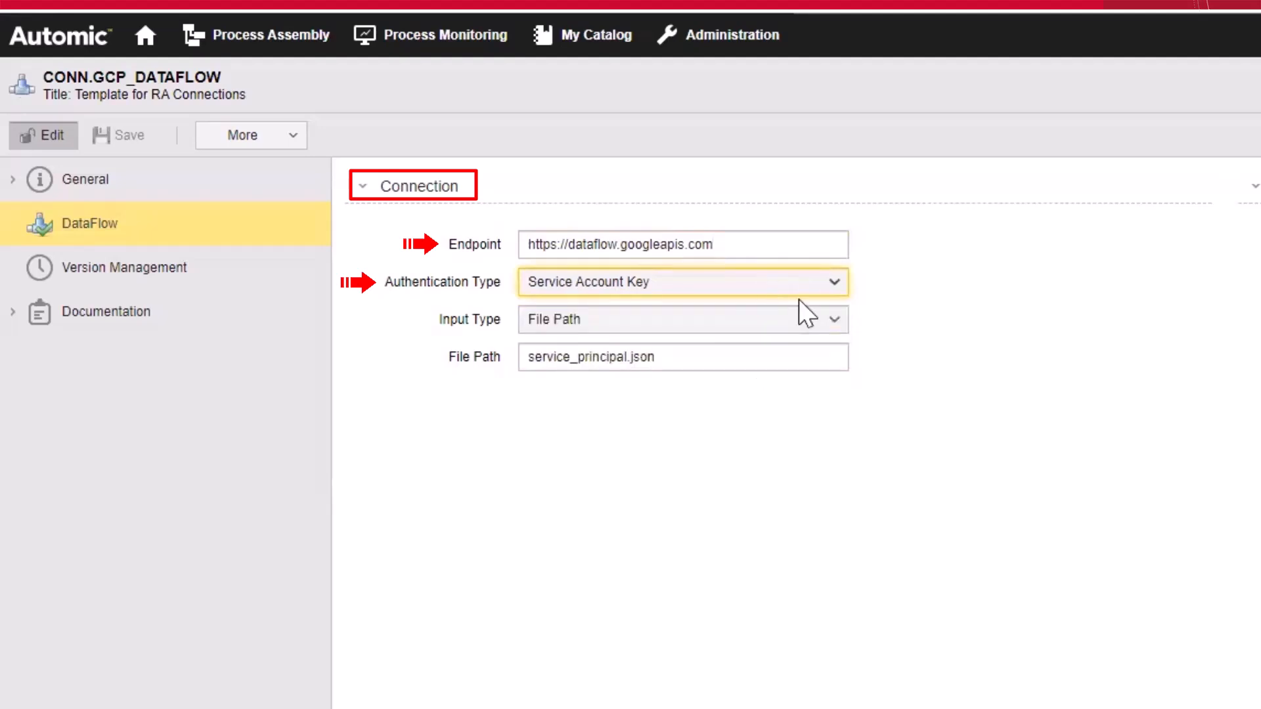
pyautogui.click(753, 322)
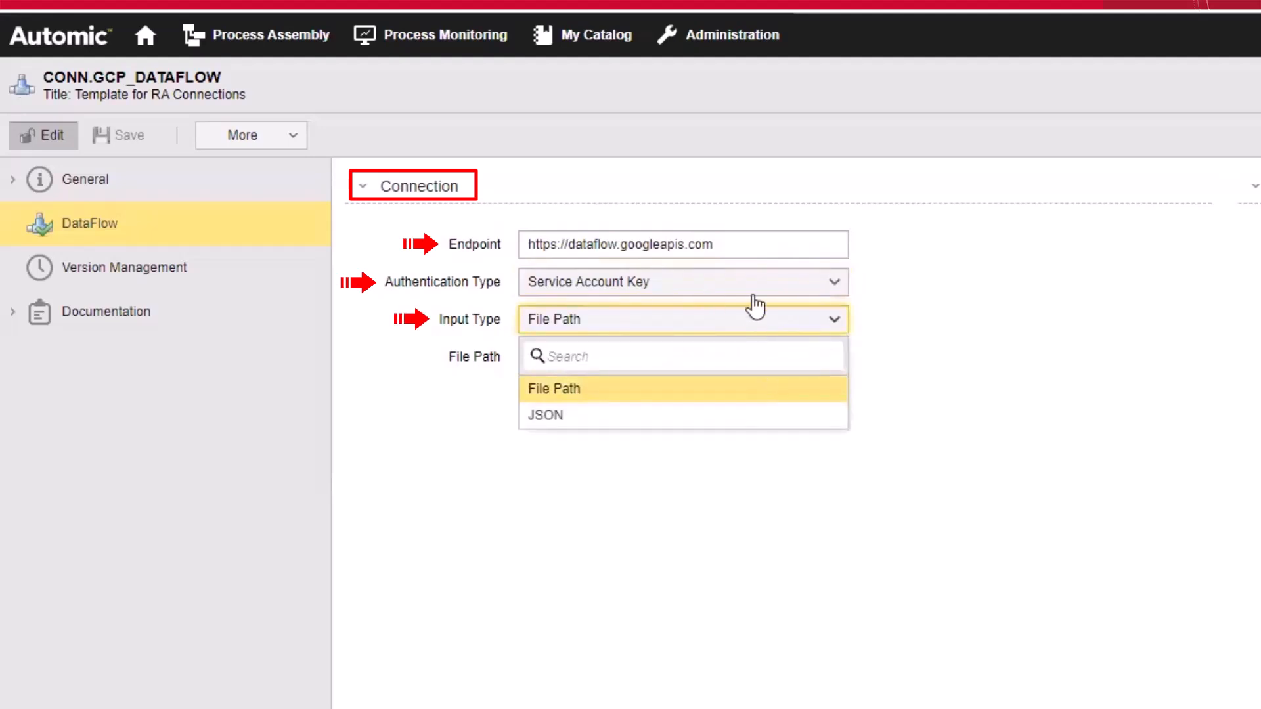
pyautogui.click(755, 305)
pyautogui.click(747, 364)
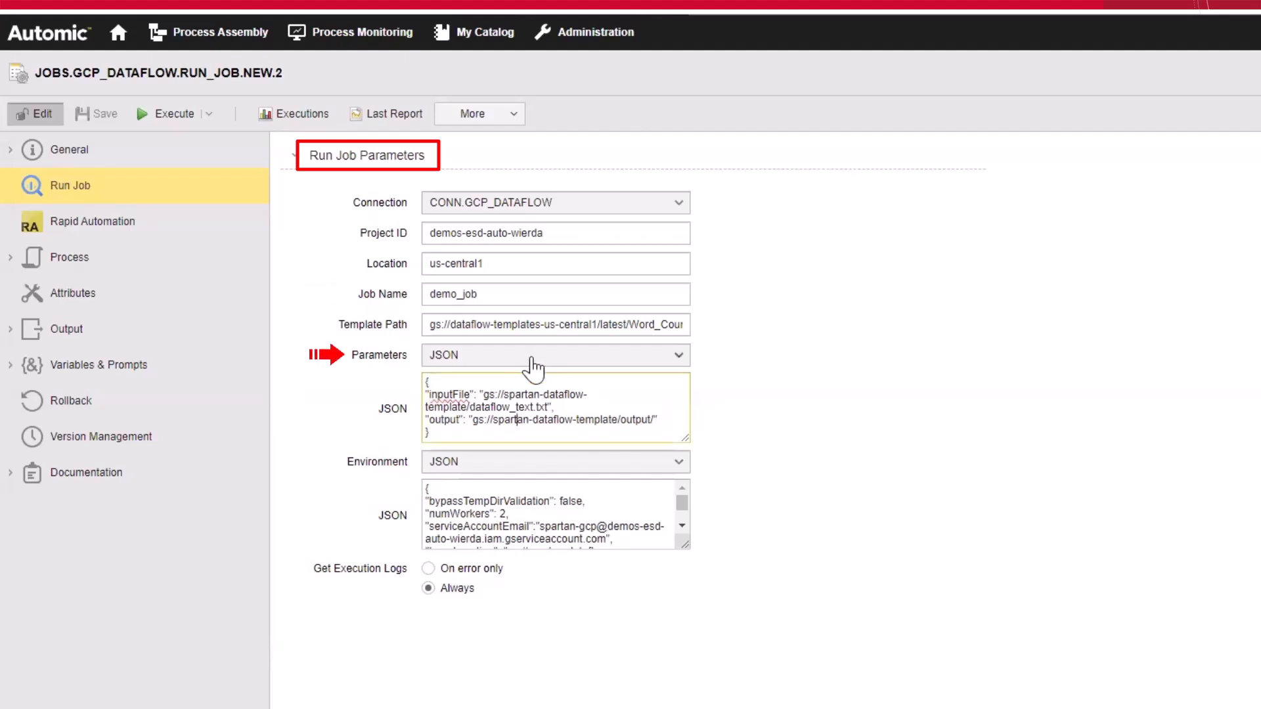
# Step: Choose JSON as the Parameters input type for the JOBS.GCP_DATAFLOW.RUN_JOB.NEW.2 job and focus its JSON definition
pyautogui.click(533, 364)
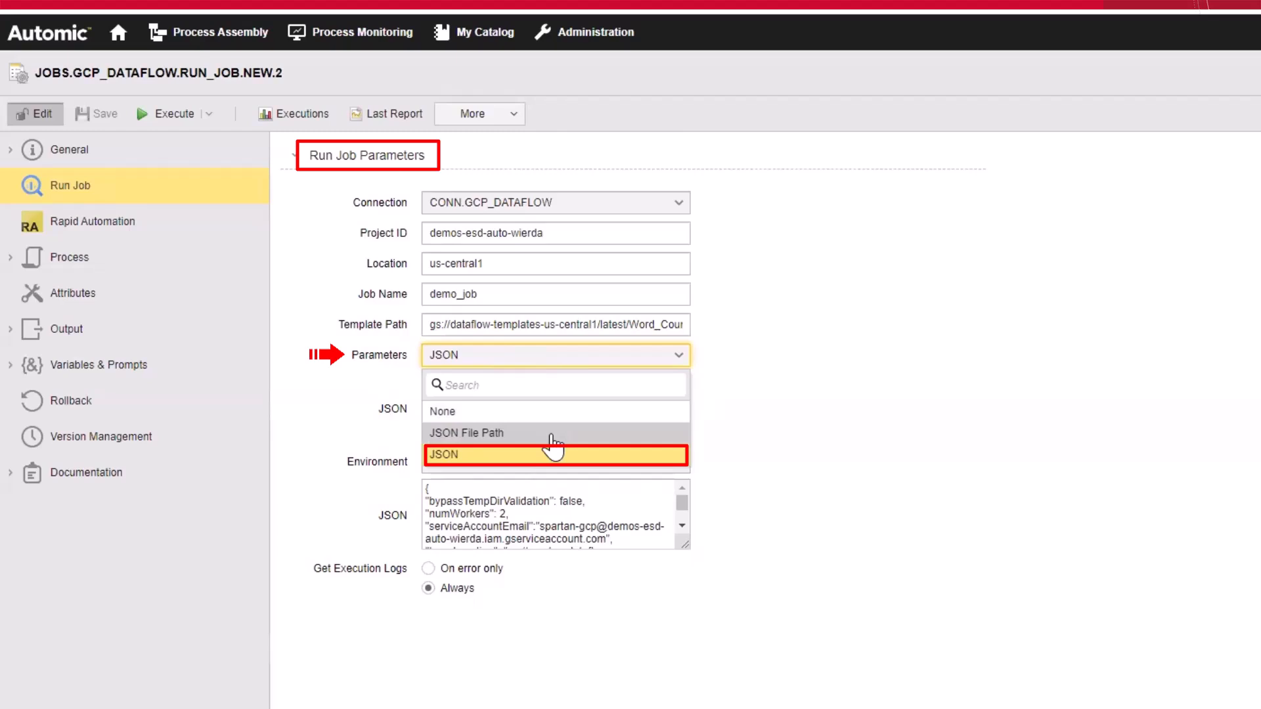
pyautogui.click(591, 456)
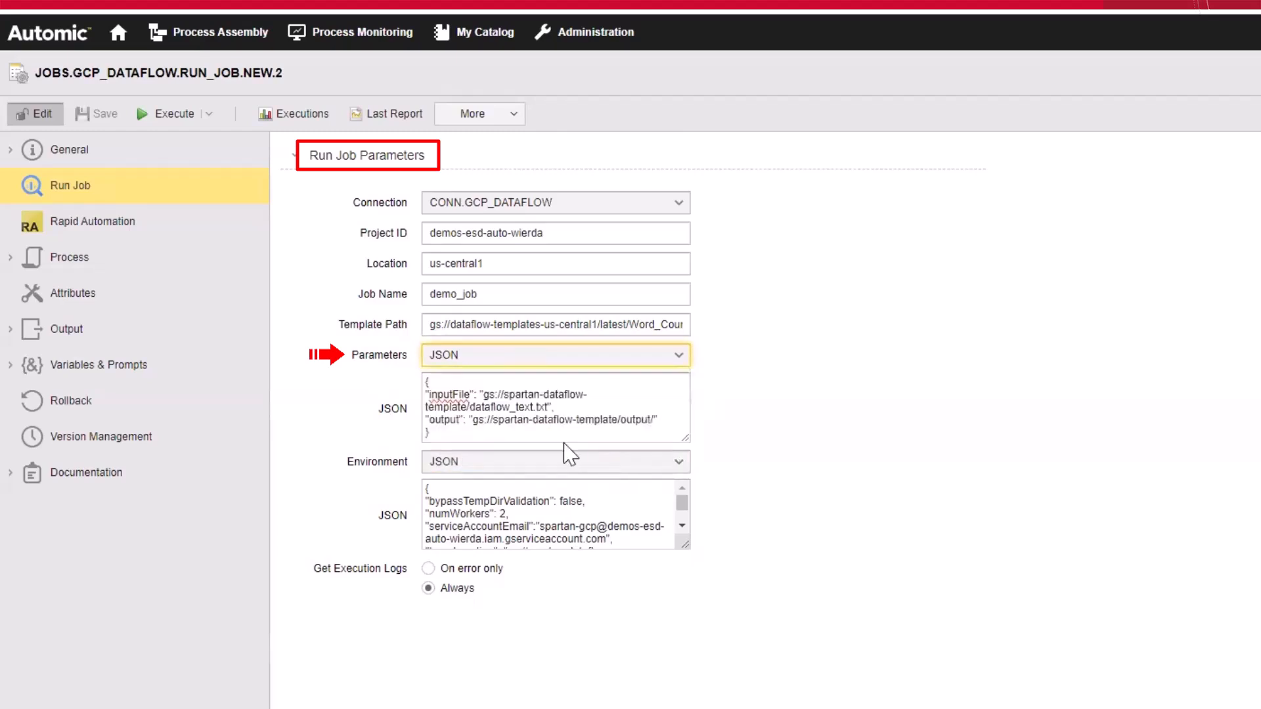
pyautogui.click(526, 436)
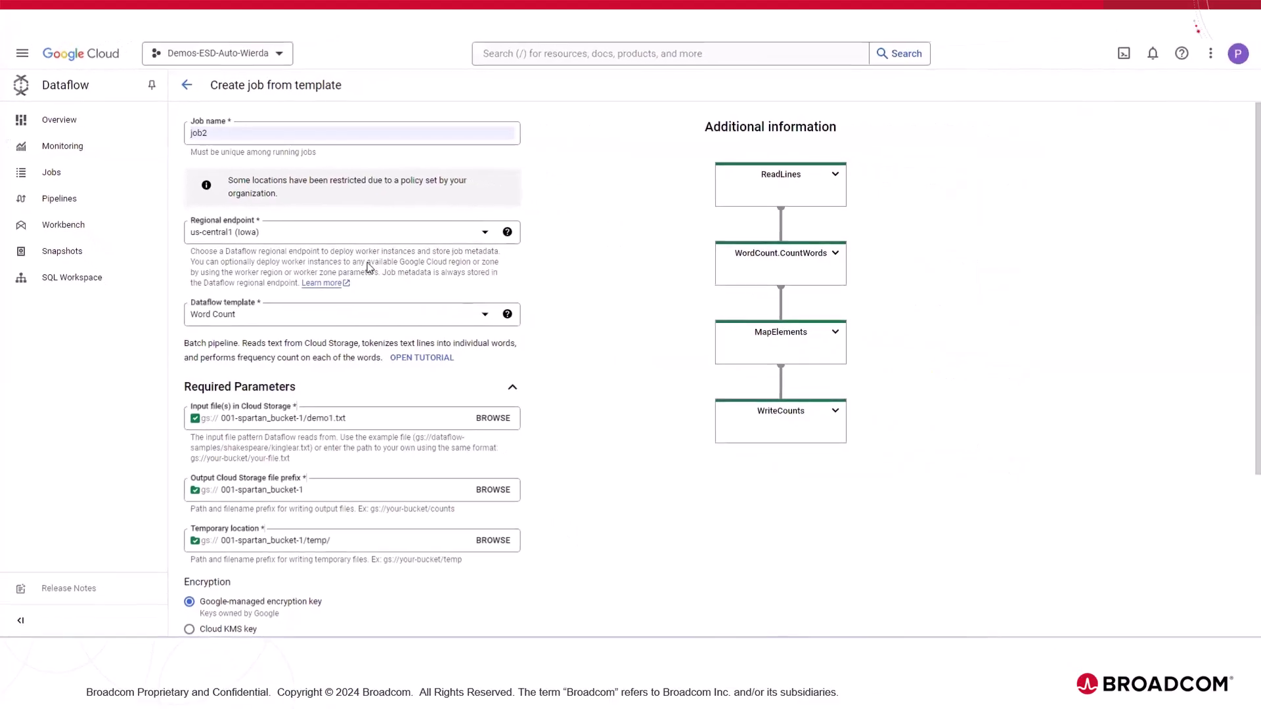
# Step: In Google Cloud Dataflow, open the equivalent REST request for job2 and highlight its parameters block
pyautogui.scroll(-1, 368, 266)
pyautogui.scroll(-3, 369, 266)
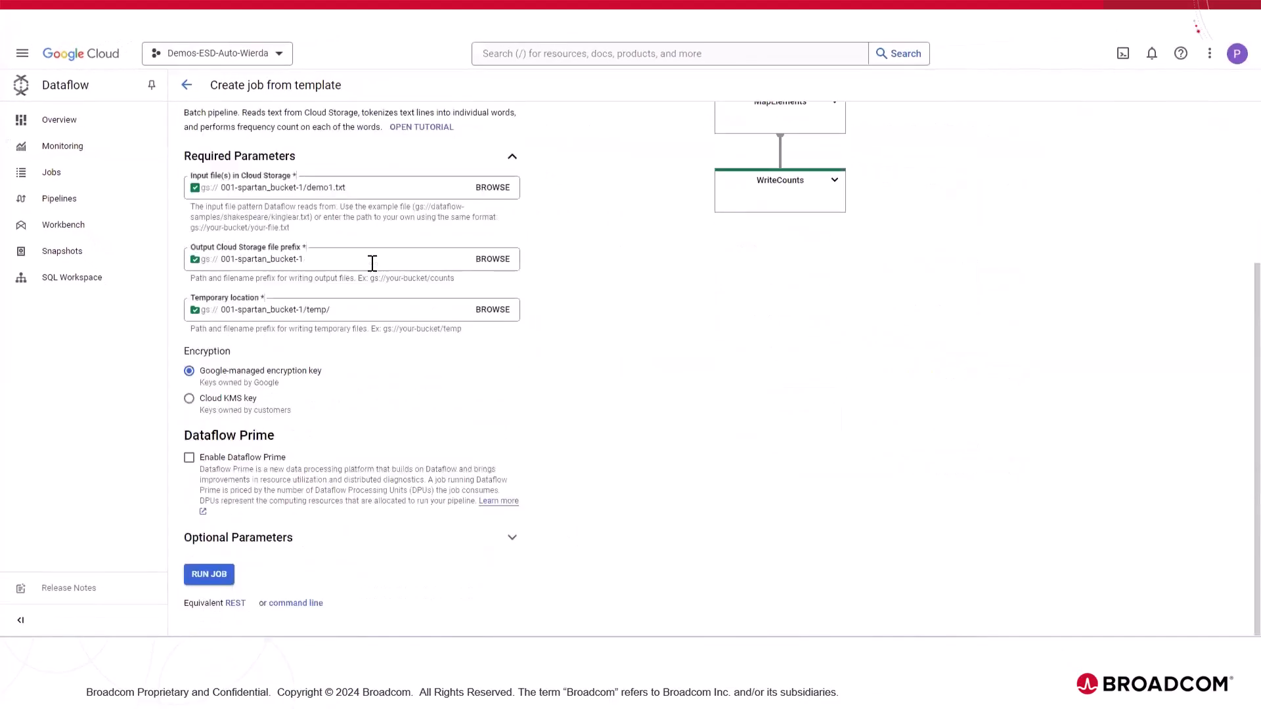
pyautogui.scroll(4, 373, 262)
pyautogui.scroll(-3, 394, 281)
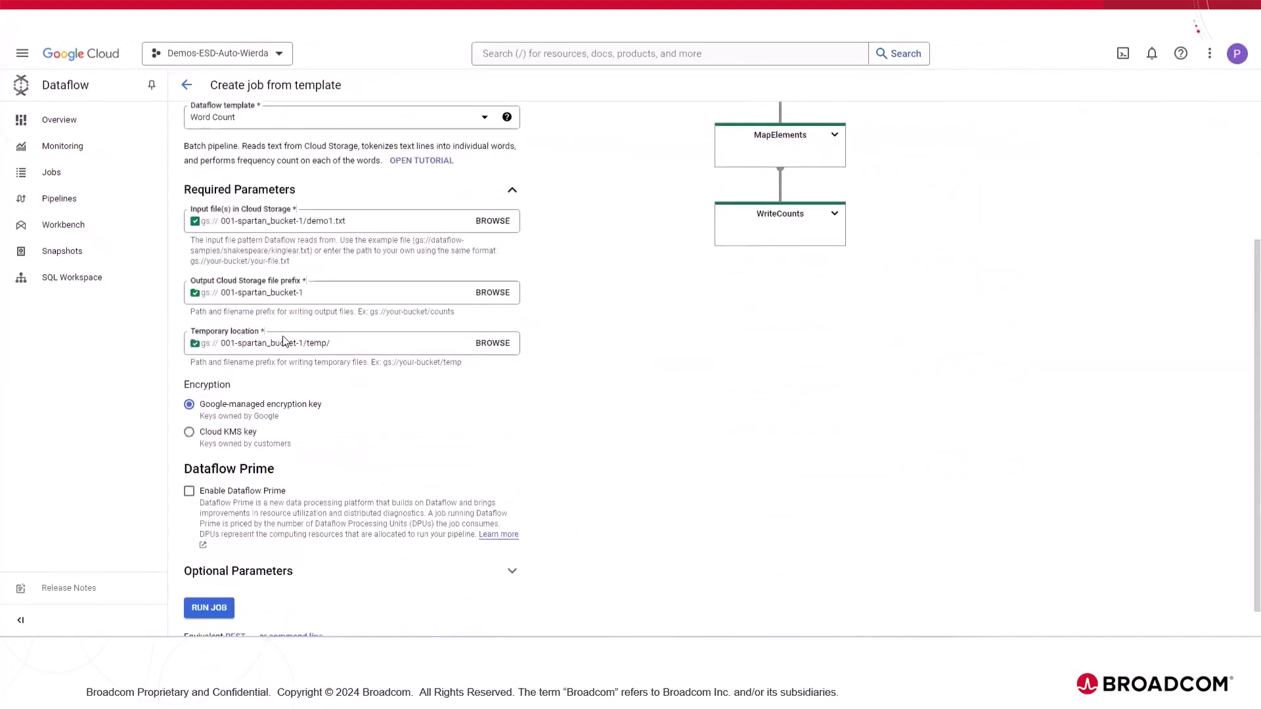
pyautogui.scroll(-1, 289, 246)
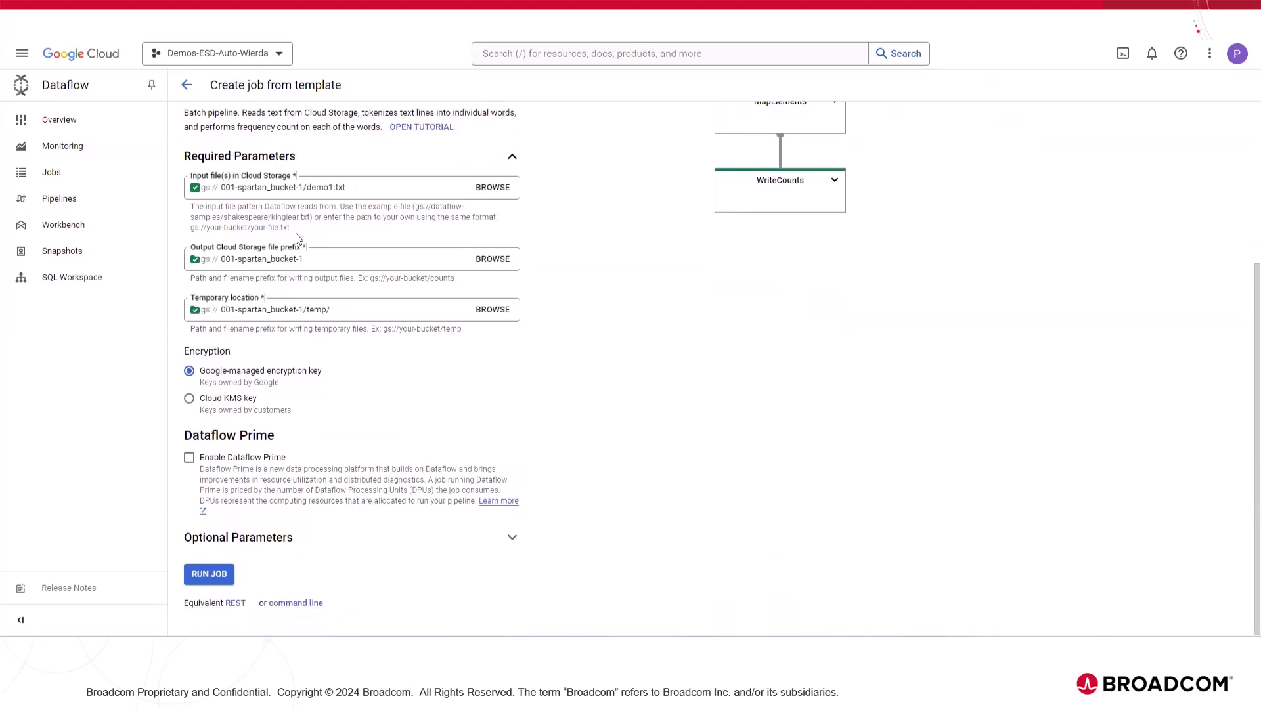
pyautogui.click(236, 604)
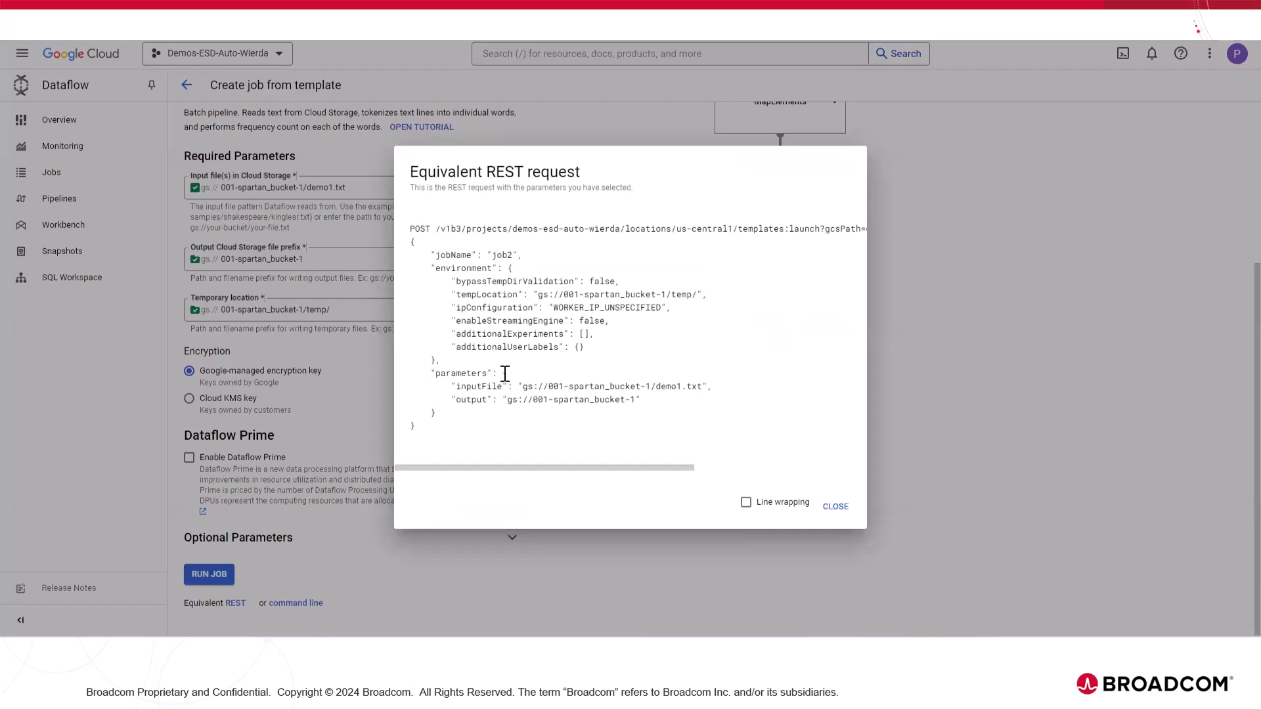
pyautogui.moveTo(504, 374); pyautogui.dragTo(519, 411)
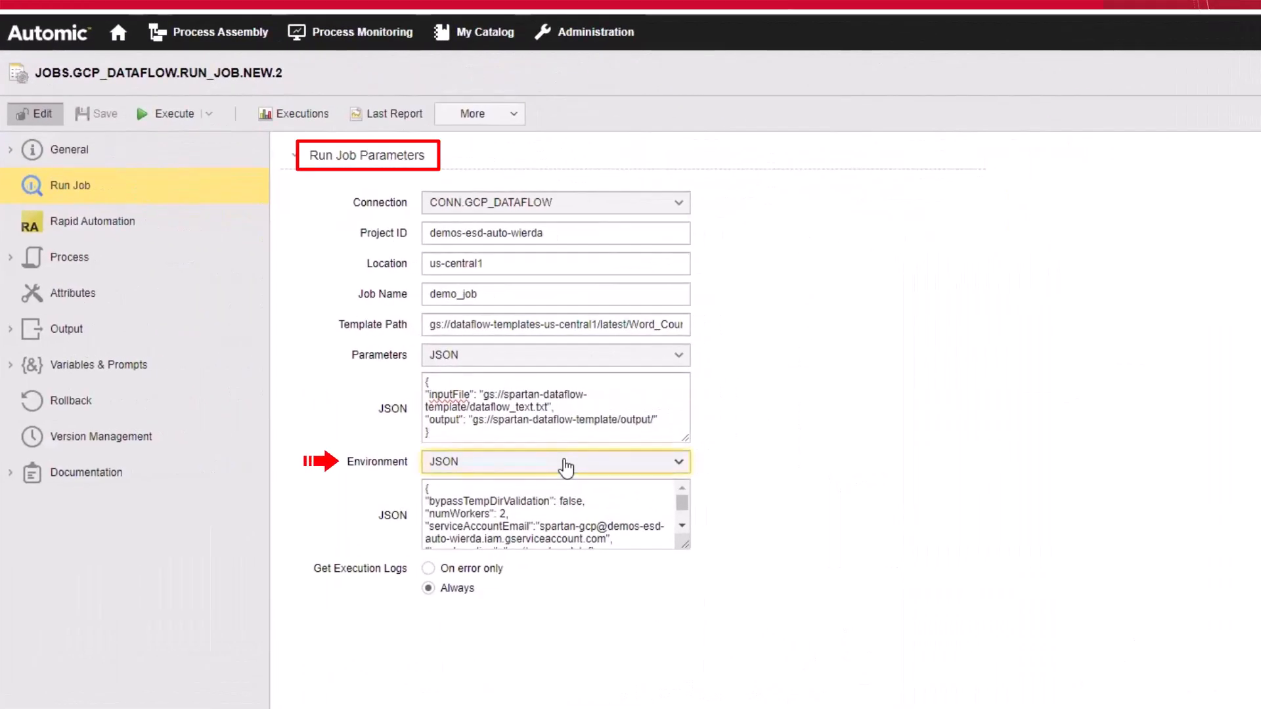
# Step: In Automic, choose JSON as the Environment input type for the run job and review its JSON definition
pyautogui.click(566, 468)
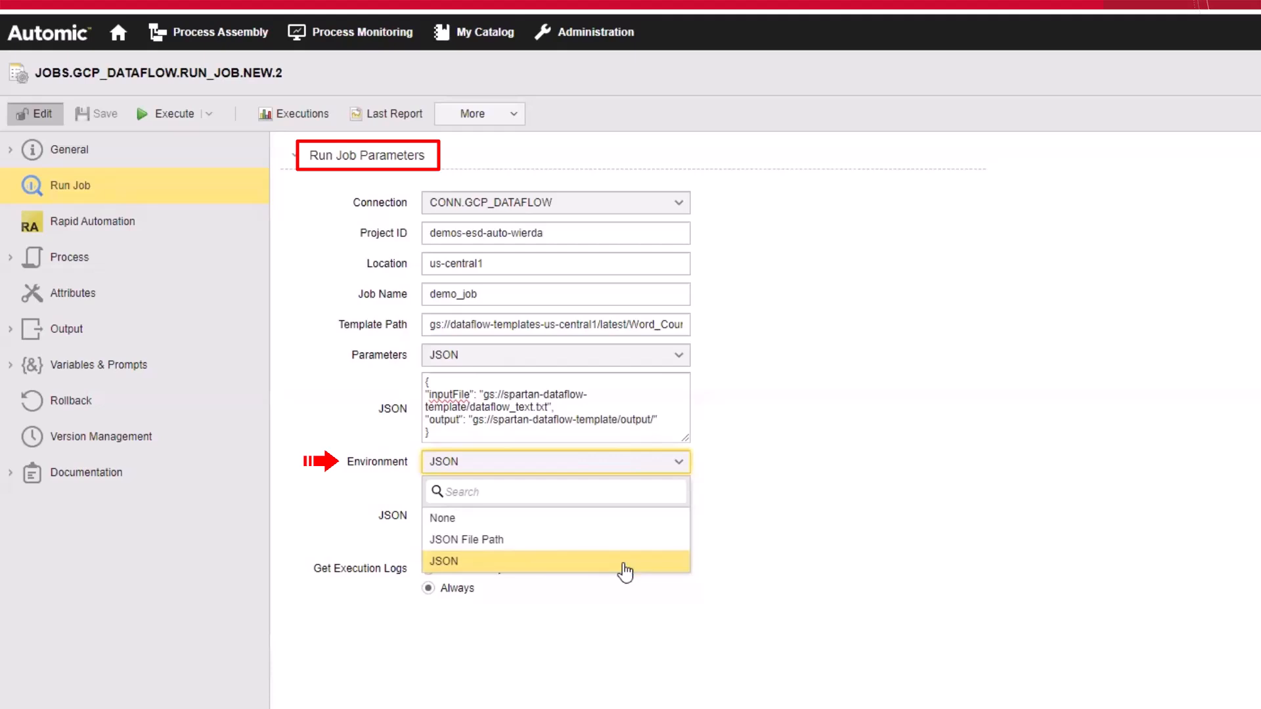
pyautogui.click(625, 571)
pyautogui.click(569, 526)
pyautogui.scroll(-1, 569, 526)
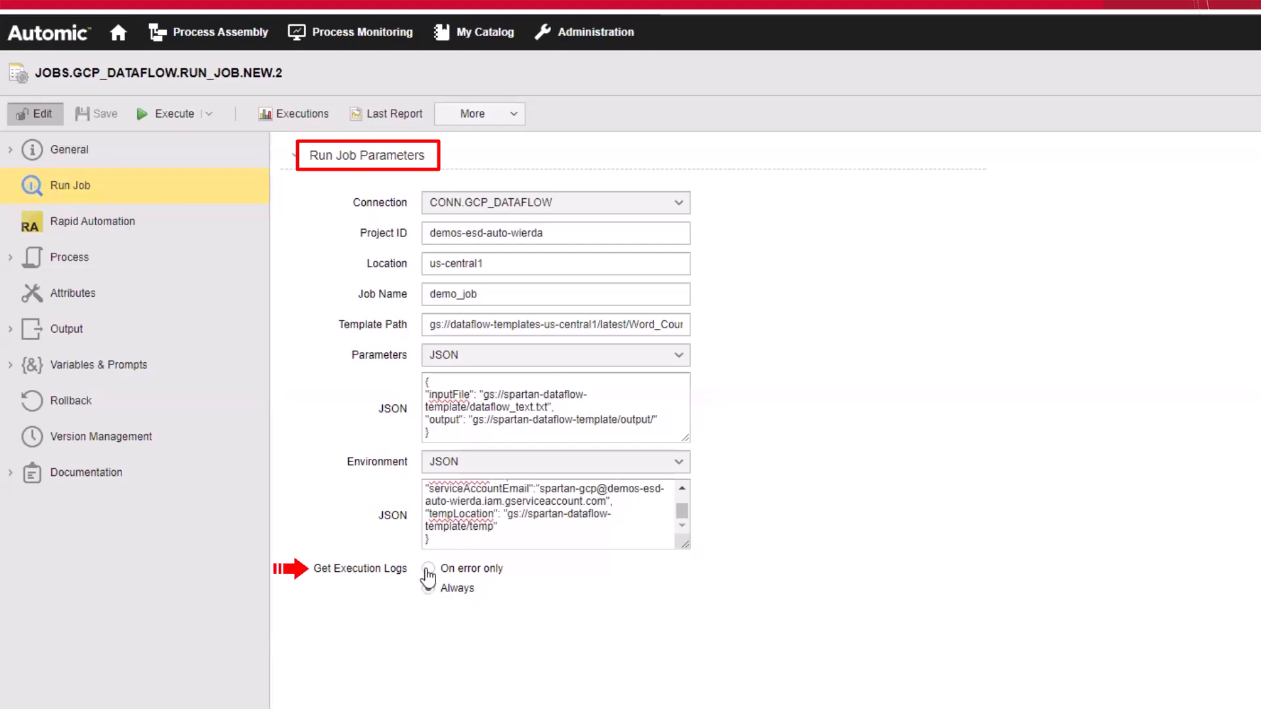
# Step: Set Get Execution Logs to Always and save the run job
pyautogui.click(428, 569)
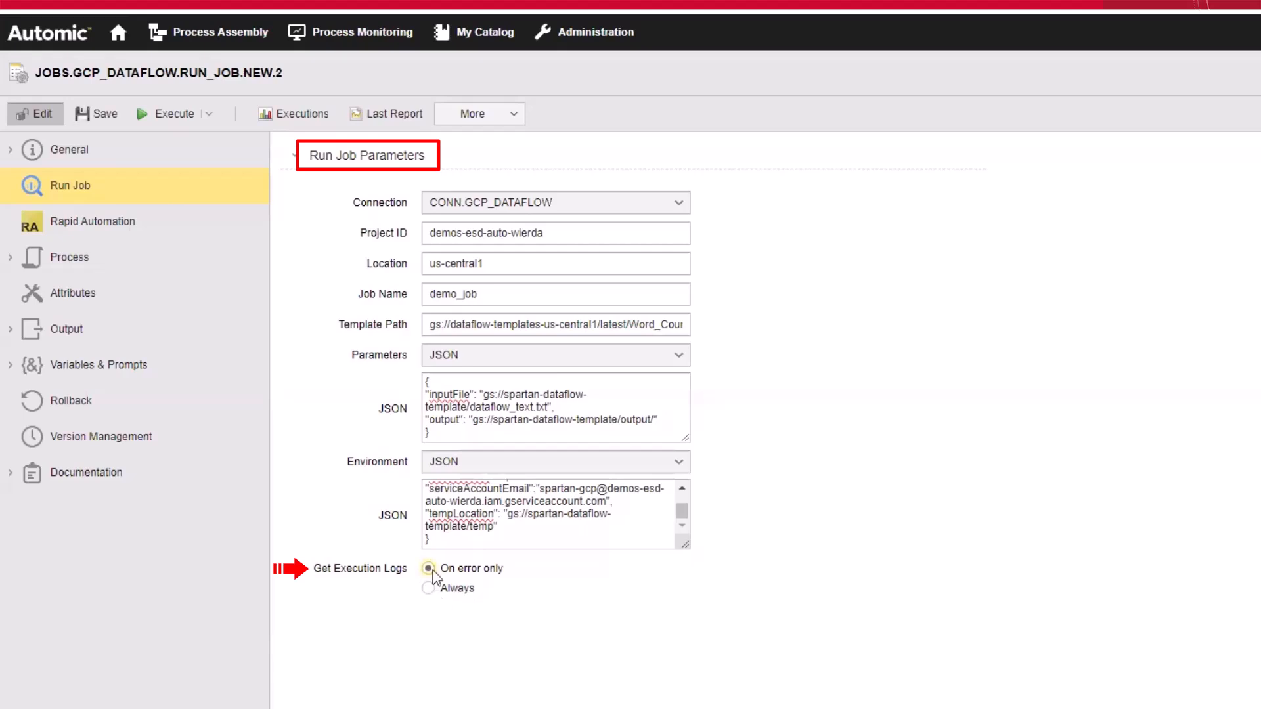
pyautogui.click(458, 592)
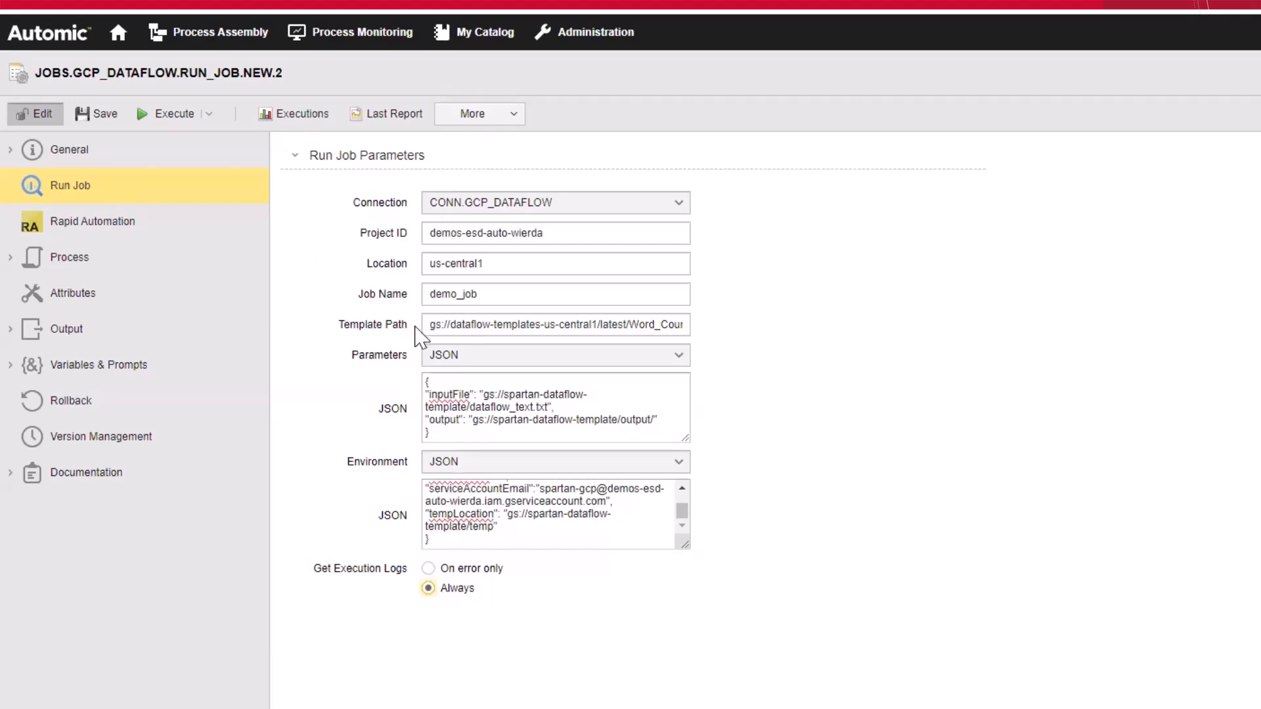
pyautogui.click(96, 113)
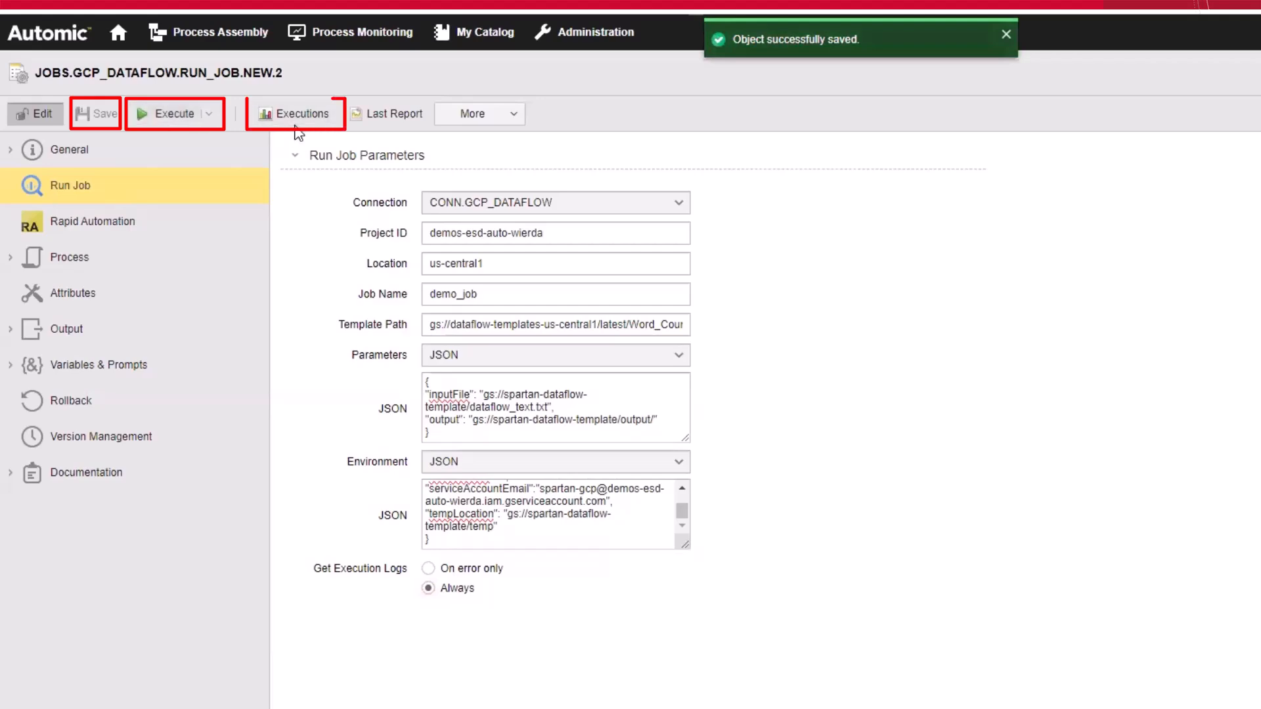
# Step: Open the job's executions list and inspect the latest execution's details, including its remote status and object variables
pyautogui.click(324, 119)
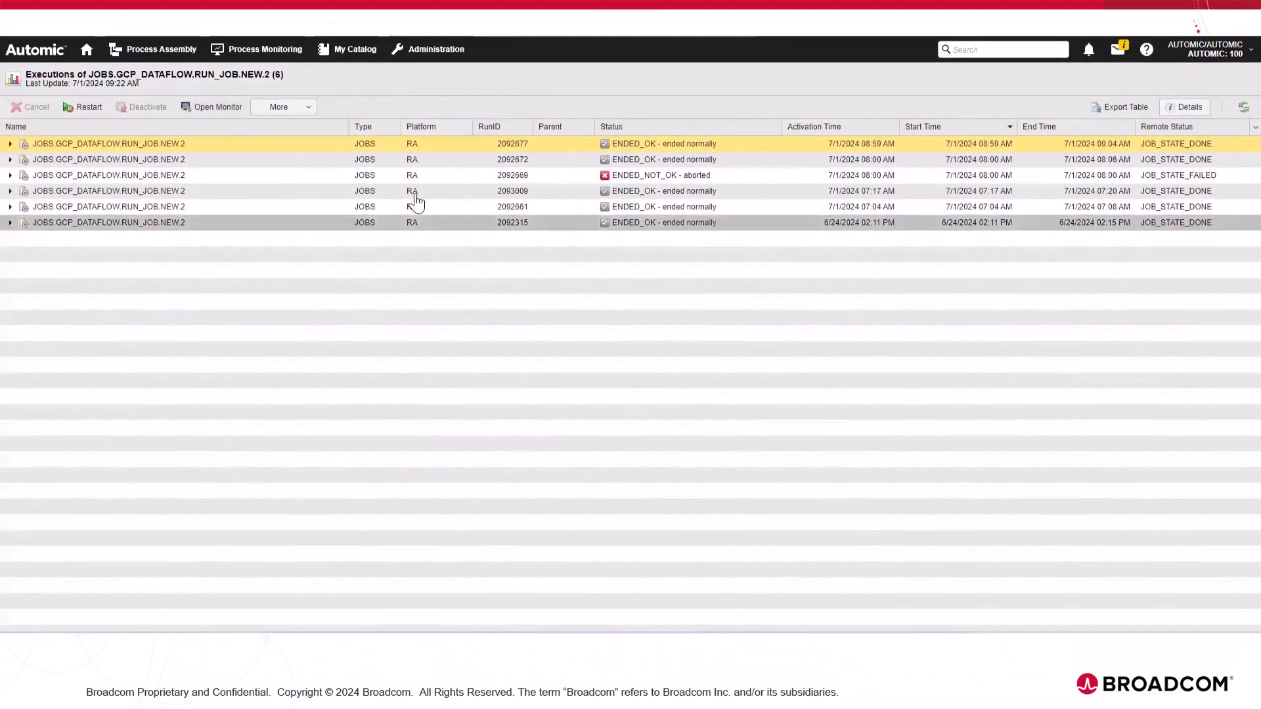
pyautogui.click(1186, 107)
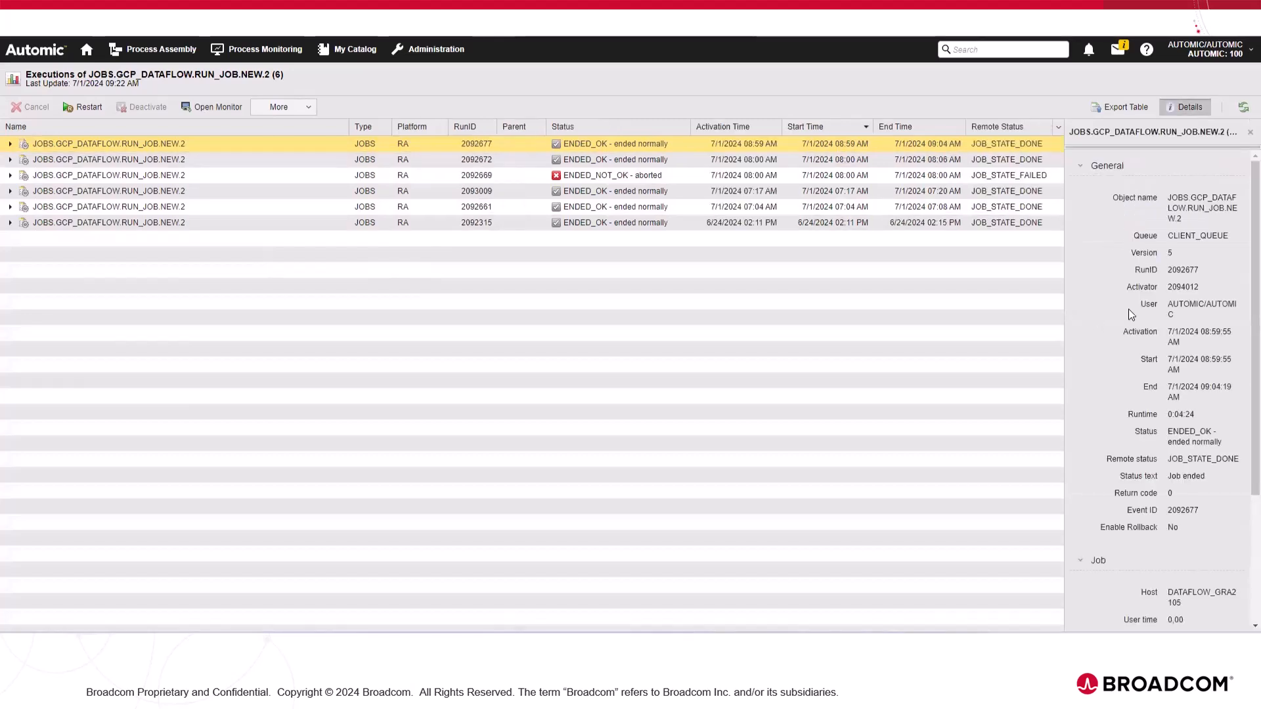
pyautogui.scroll(-1, 1128, 308)
pyautogui.moveTo(1165, 394); pyautogui.dragTo(1242, 395)
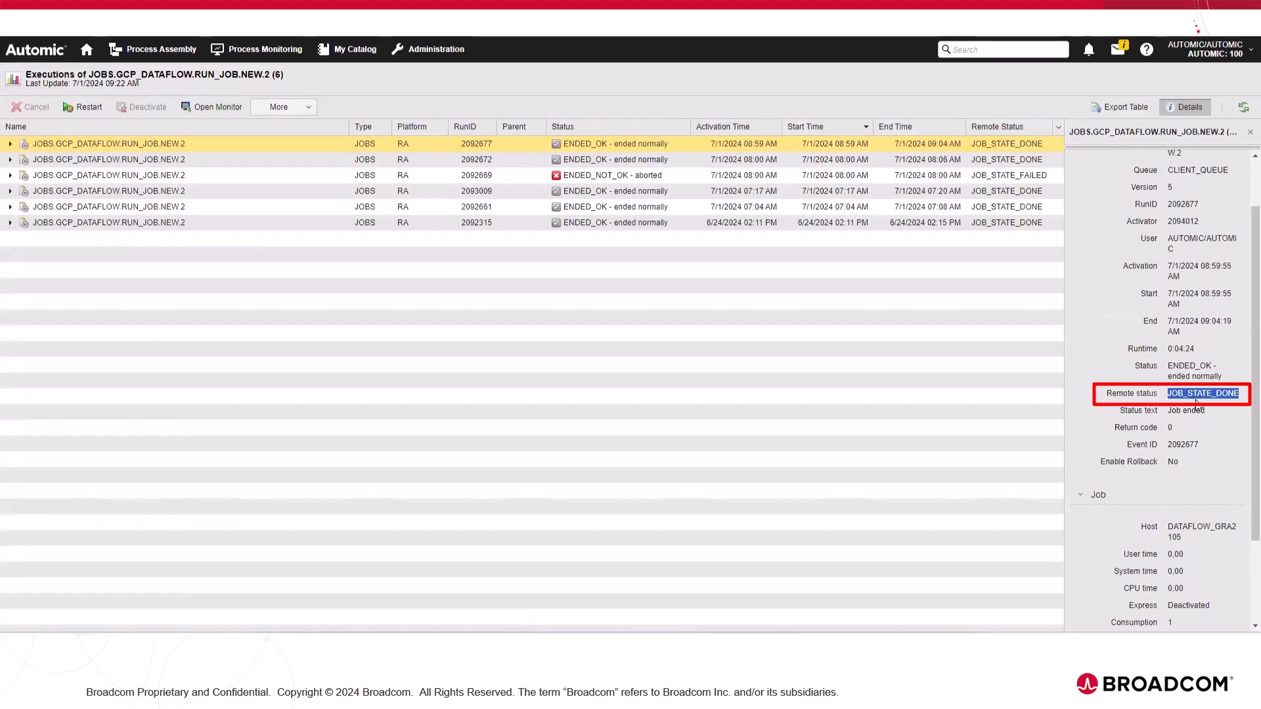
pyautogui.scroll(-2, 1164, 375)
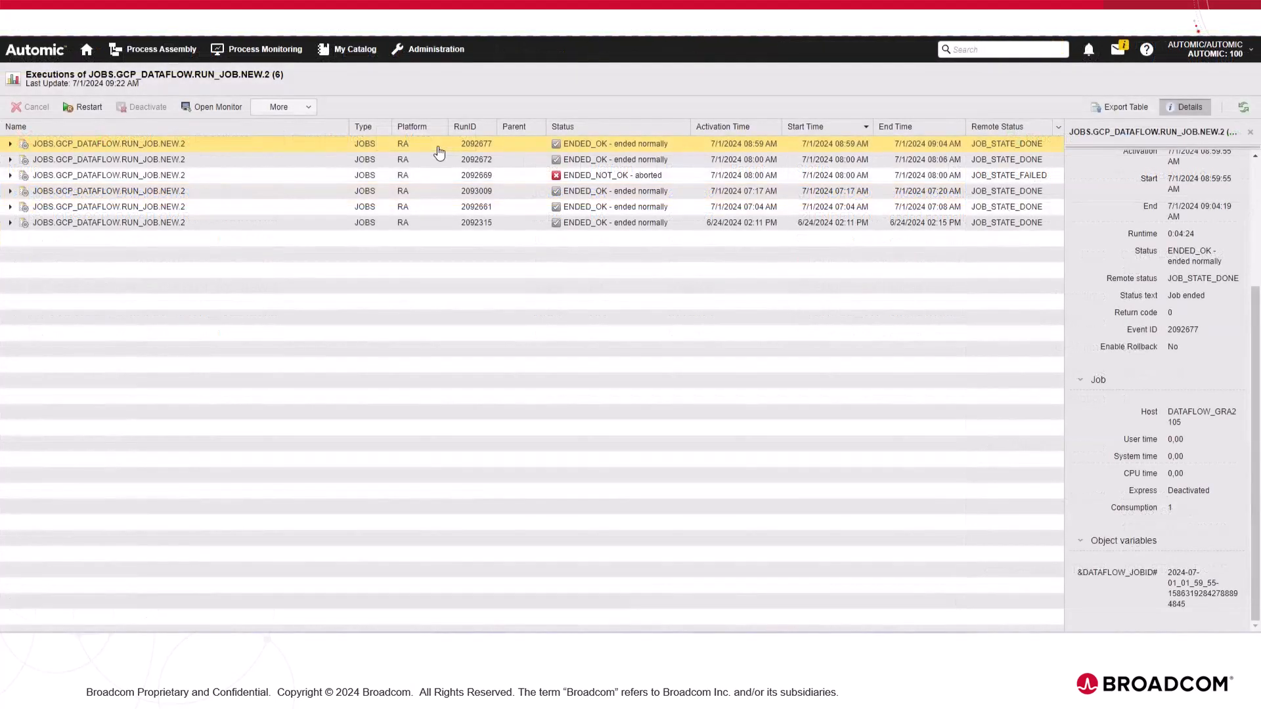
# Step: Open the report of the latest execution and examine the Report (REP) output, including its environment block
pyautogui.rightClick(438, 149)
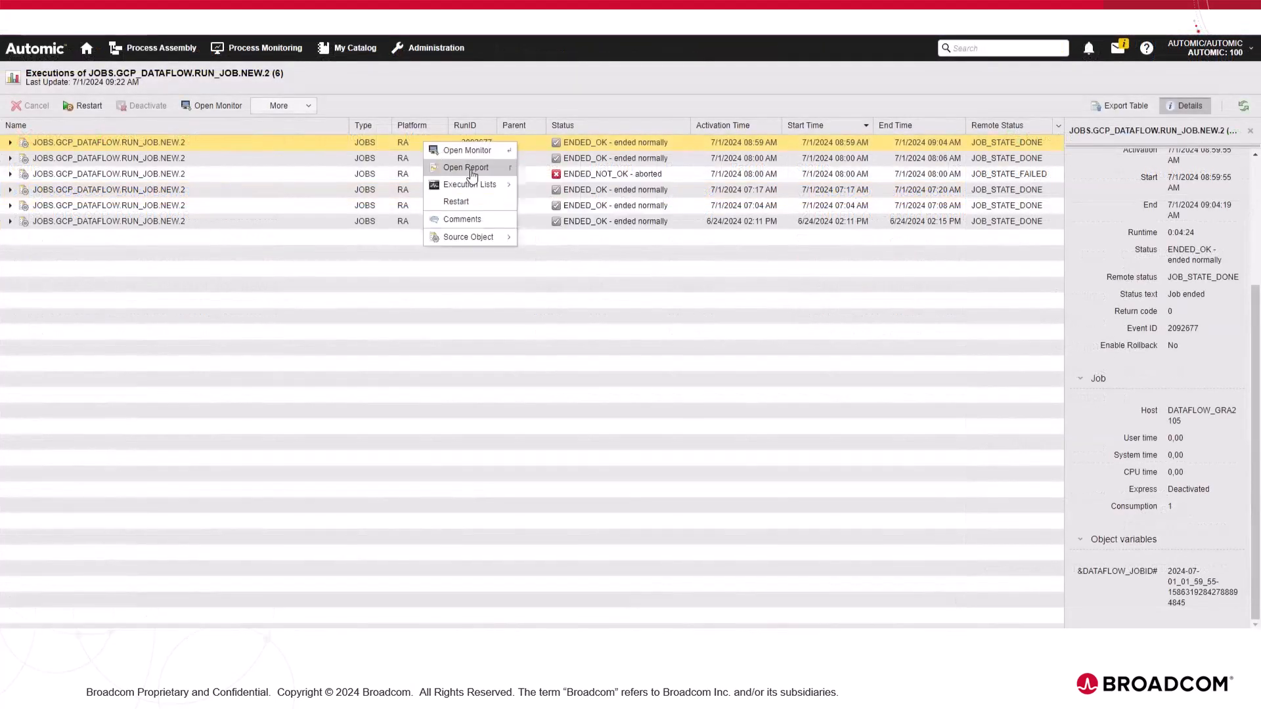
pyautogui.click(466, 168)
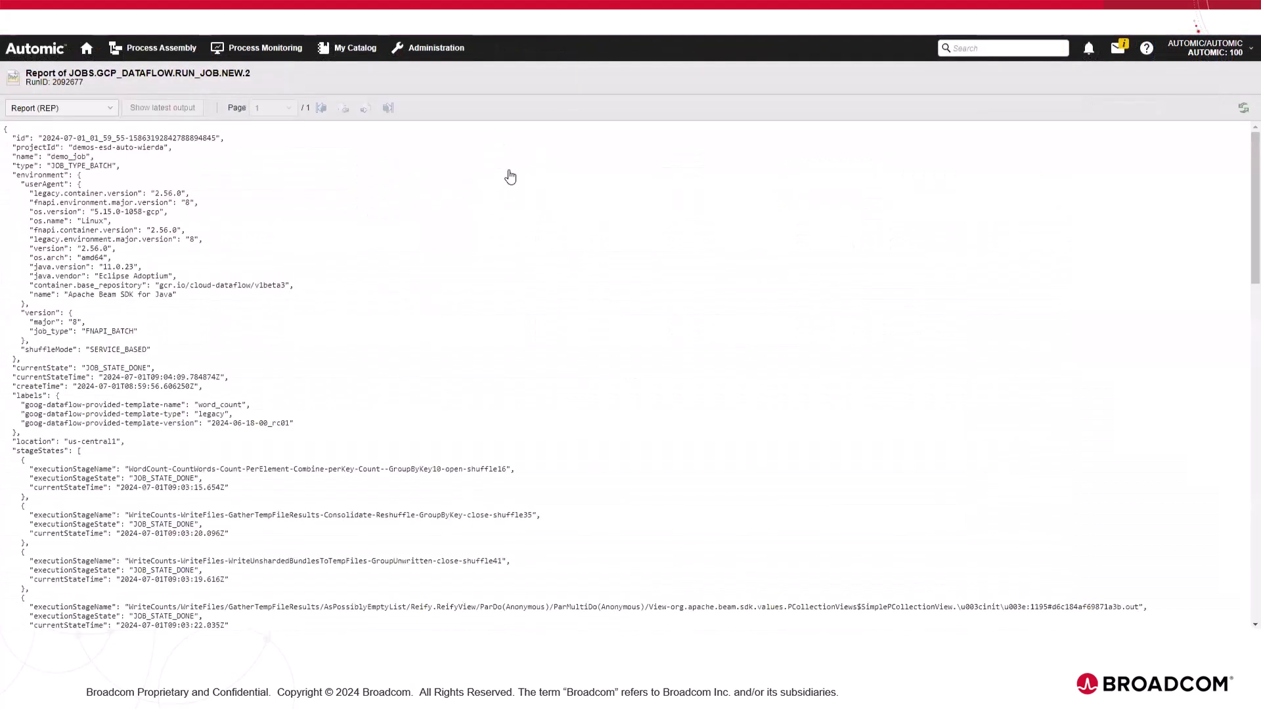
pyautogui.click(41, 111)
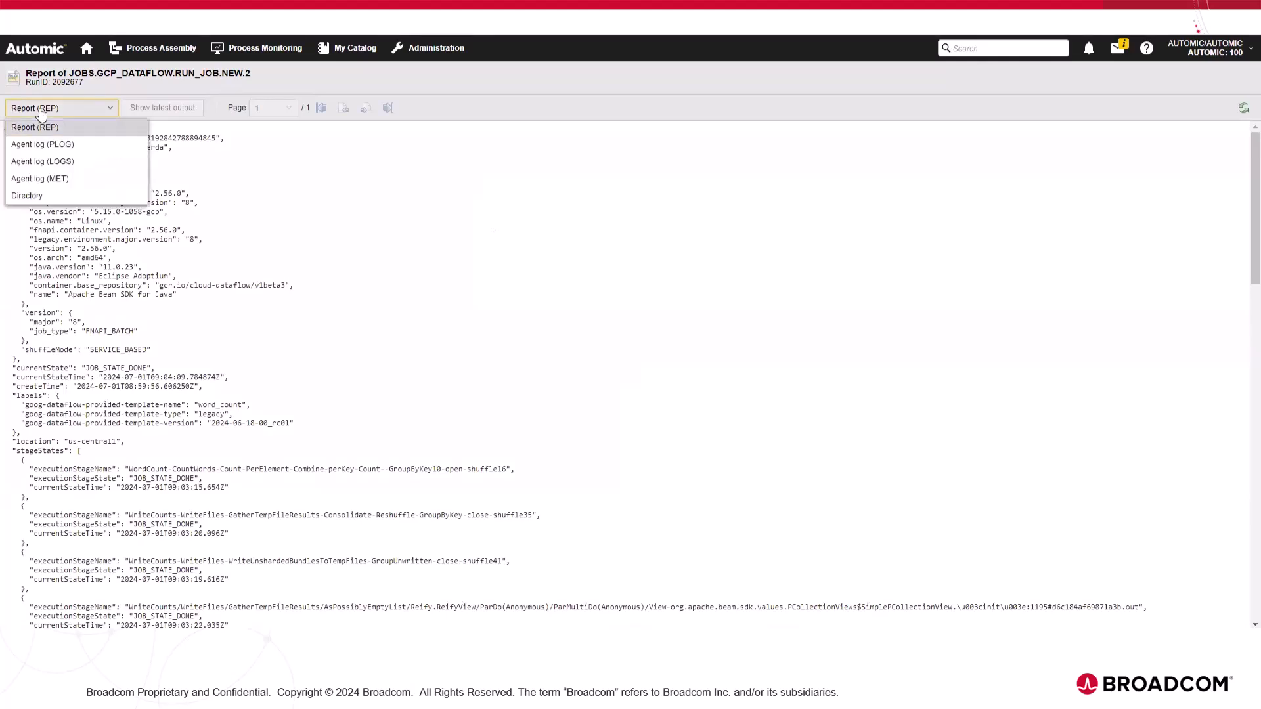
pyautogui.click(91, 125)
pyautogui.scroll(-6, 261, 253)
pyautogui.scroll(6, 266, 254)
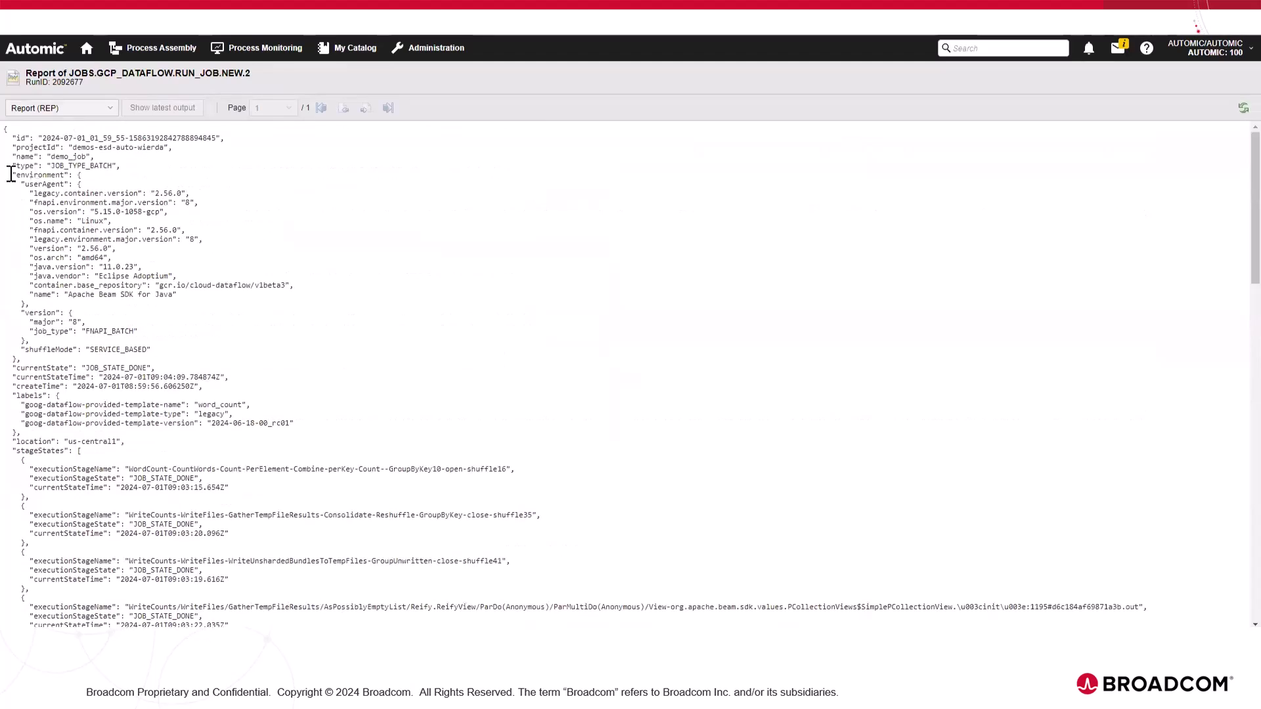
pyautogui.moveTo(12, 174); pyautogui.dragTo(120, 304)
pyautogui.click(147, 328)
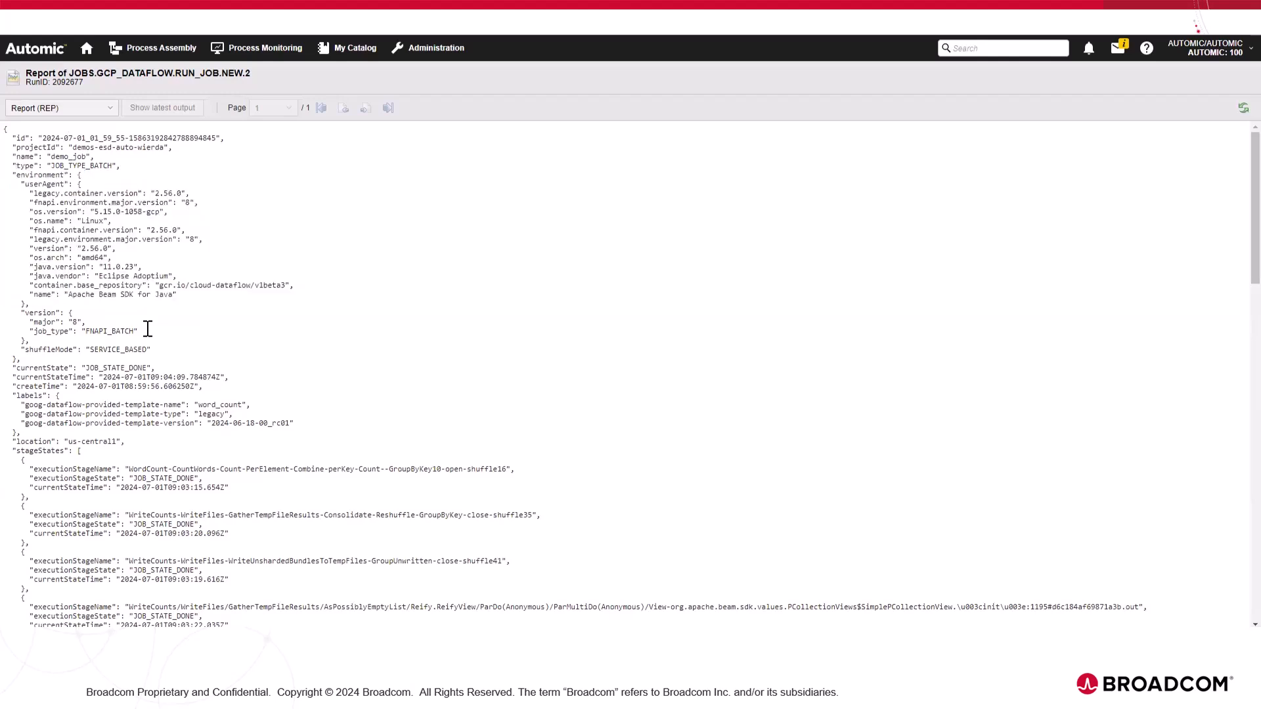
# Step: Review the execution's Agent log (PLOG) and Agent log (LOGS) outputs
pyautogui.click(94, 114)
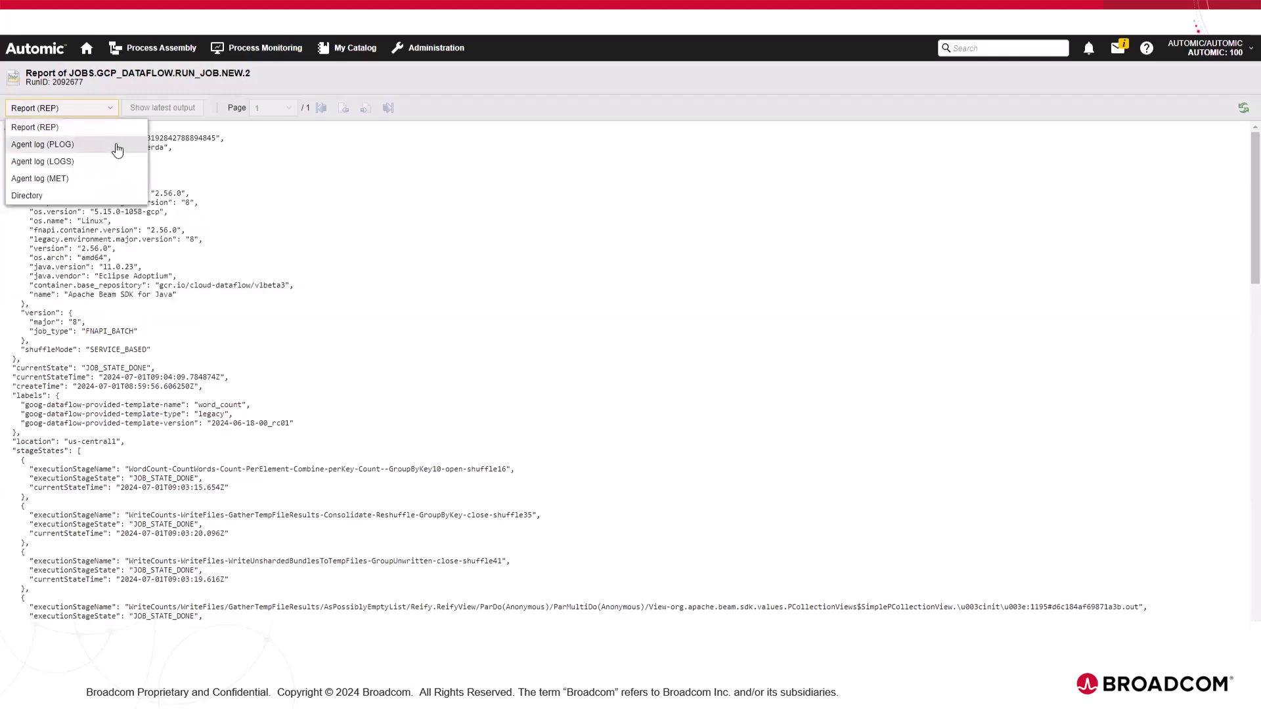
pyautogui.click(117, 145)
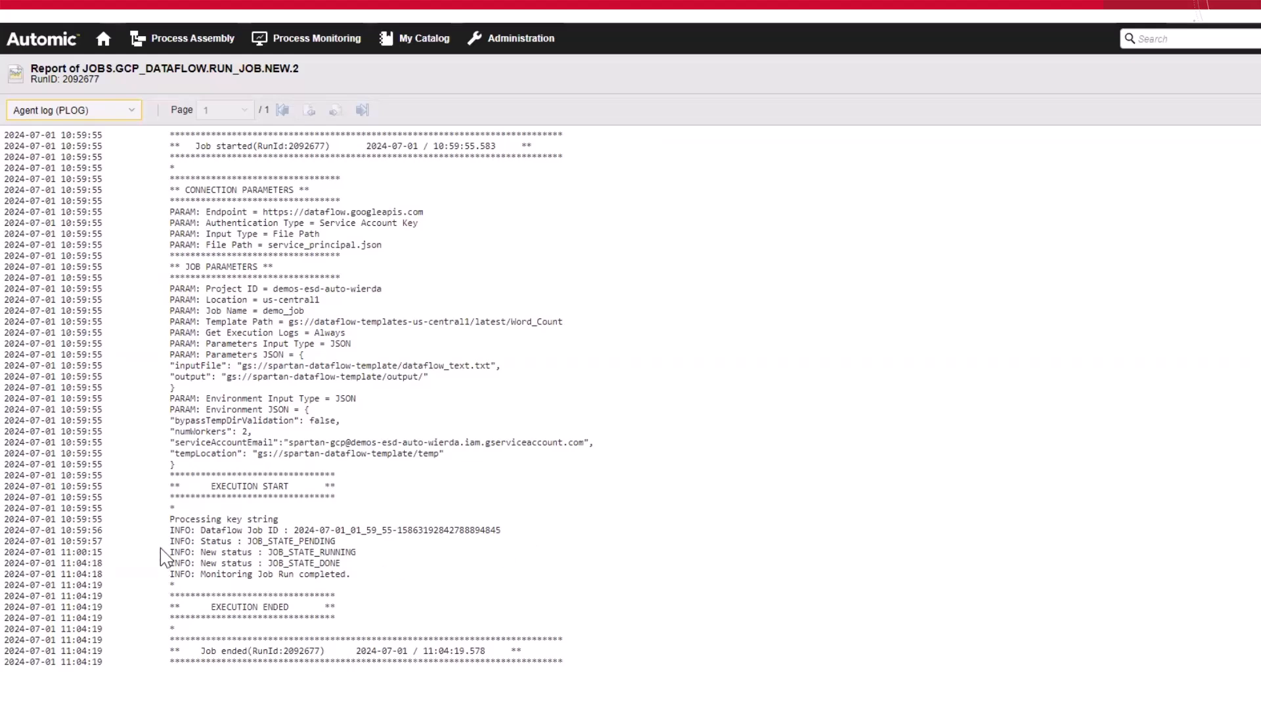
pyautogui.click(105, 122)
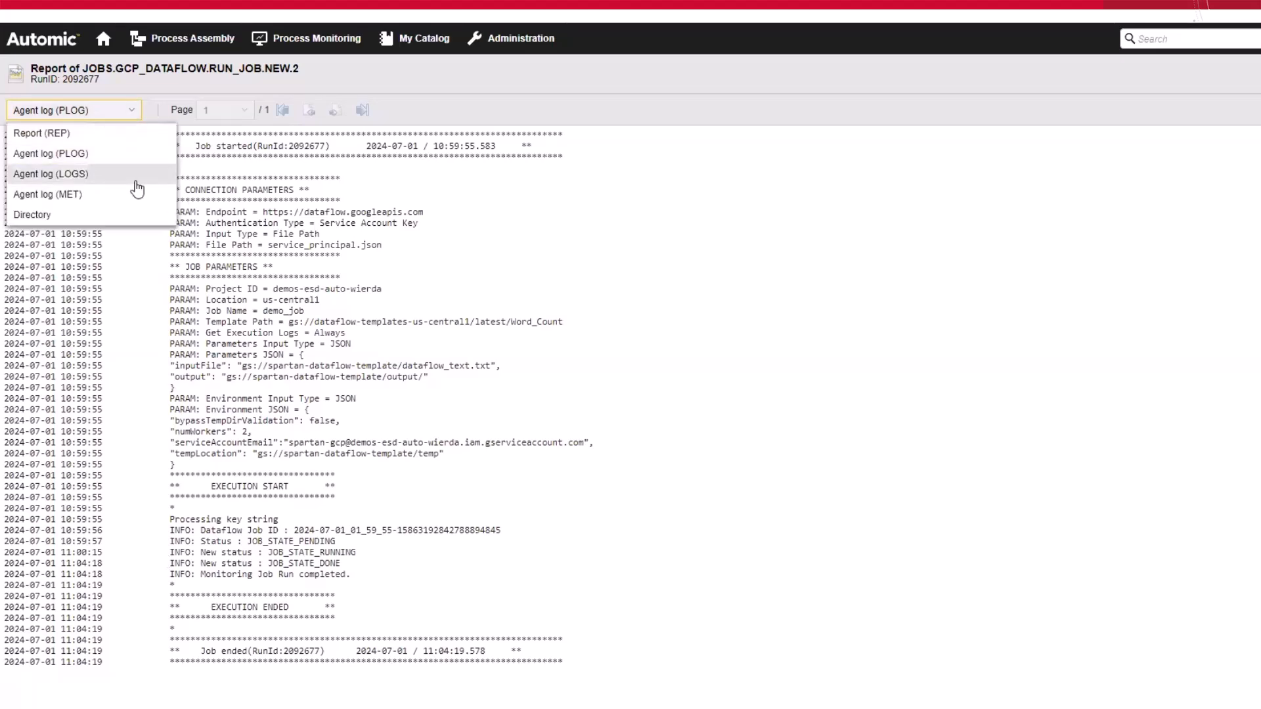
pyautogui.click(122, 172)
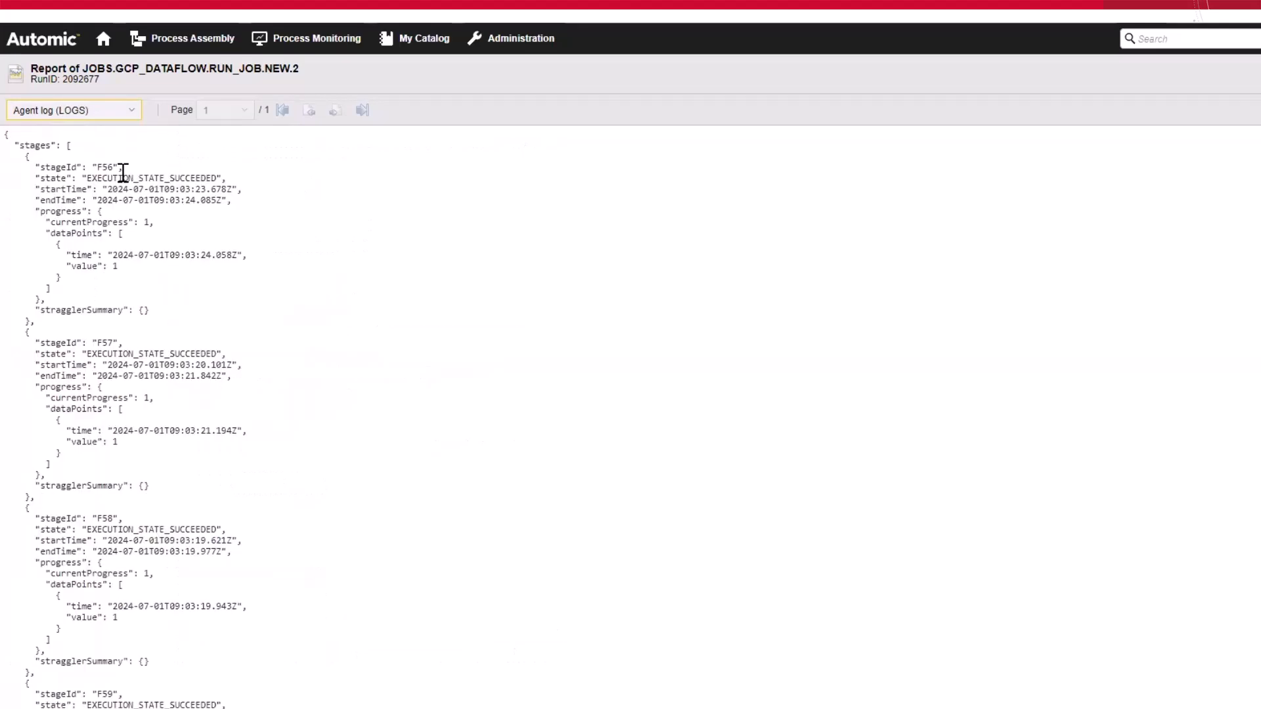
pyautogui.scroll(-1, 209, 268)
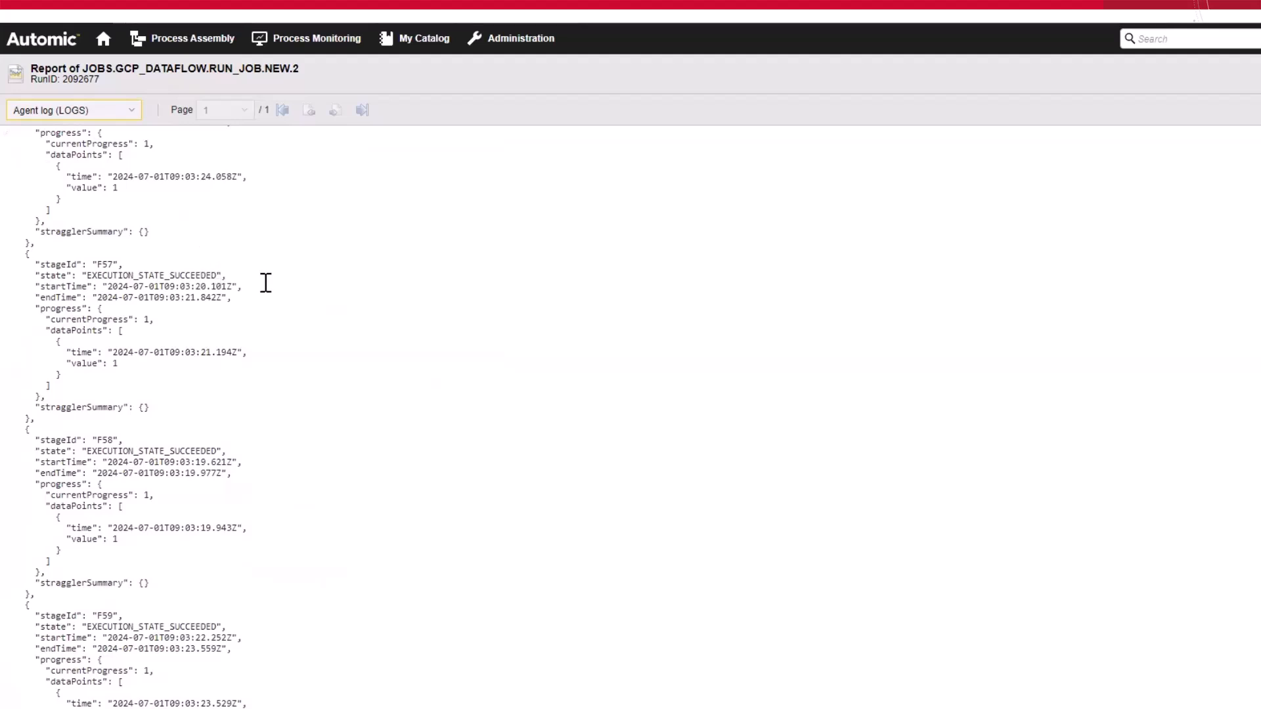
pyautogui.scroll(-10, 266, 283)
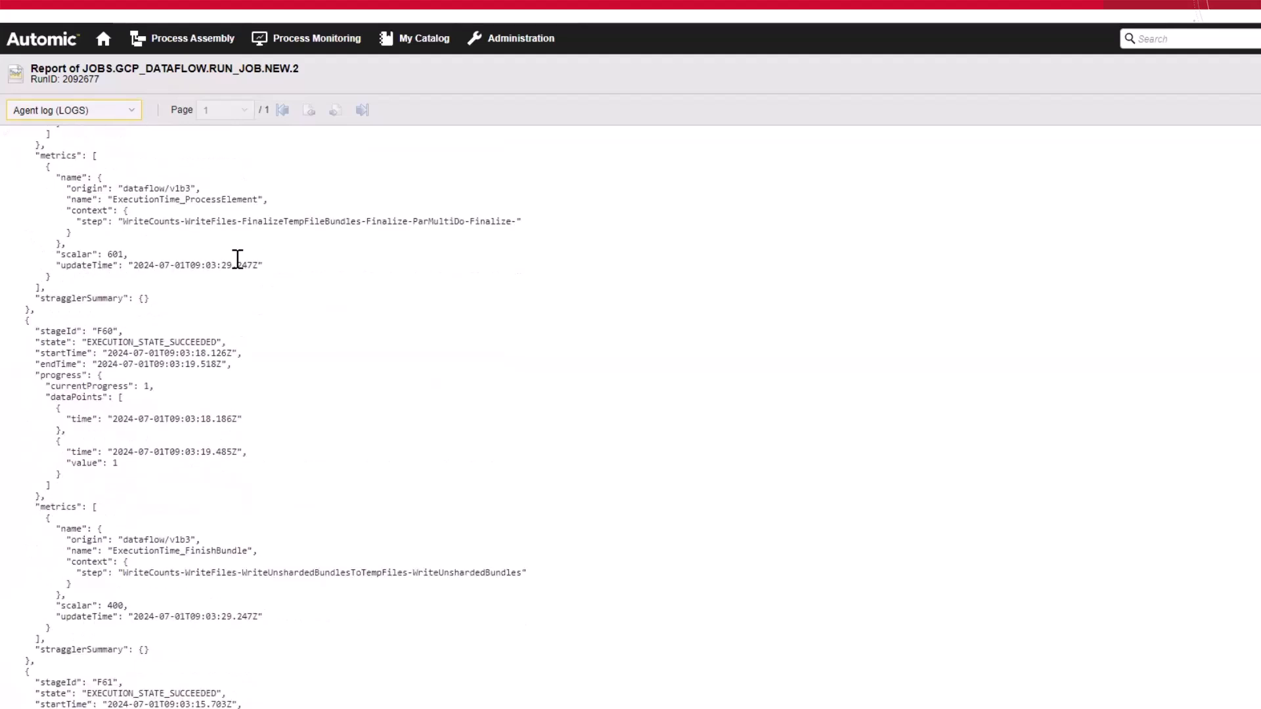
# Step: Display the Agent log (MET) output and look through the job metrics
pyautogui.click(79, 110)
pyautogui.click(119, 191)
pyautogui.scroll(-3, 148, 214)
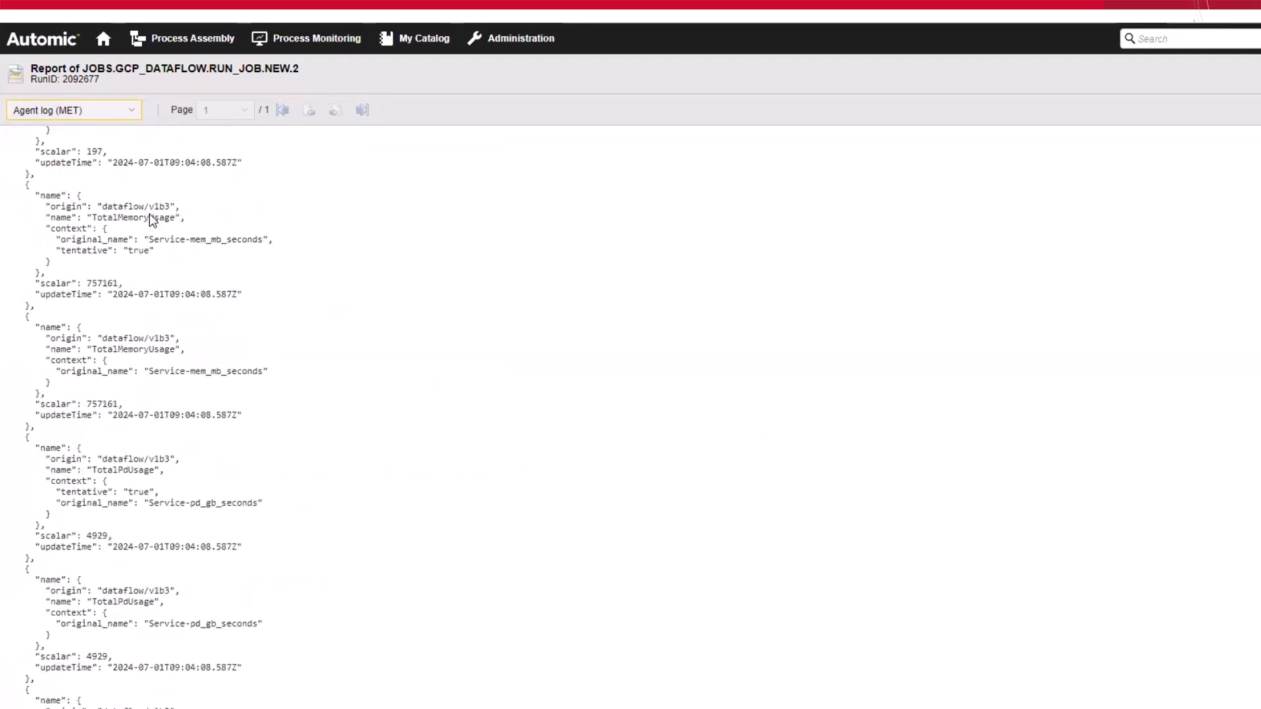
pyautogui.scroll(-5, 149, 214)
pyautogui.scroll(8, 151, 215)
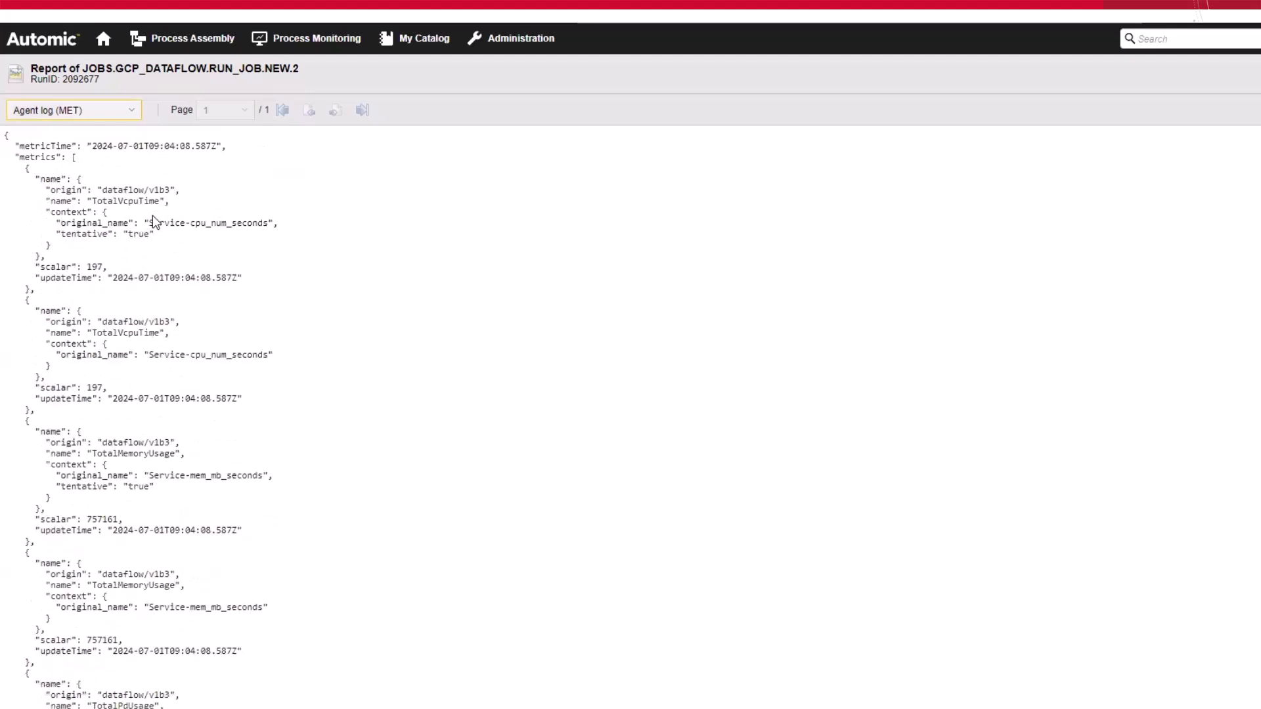